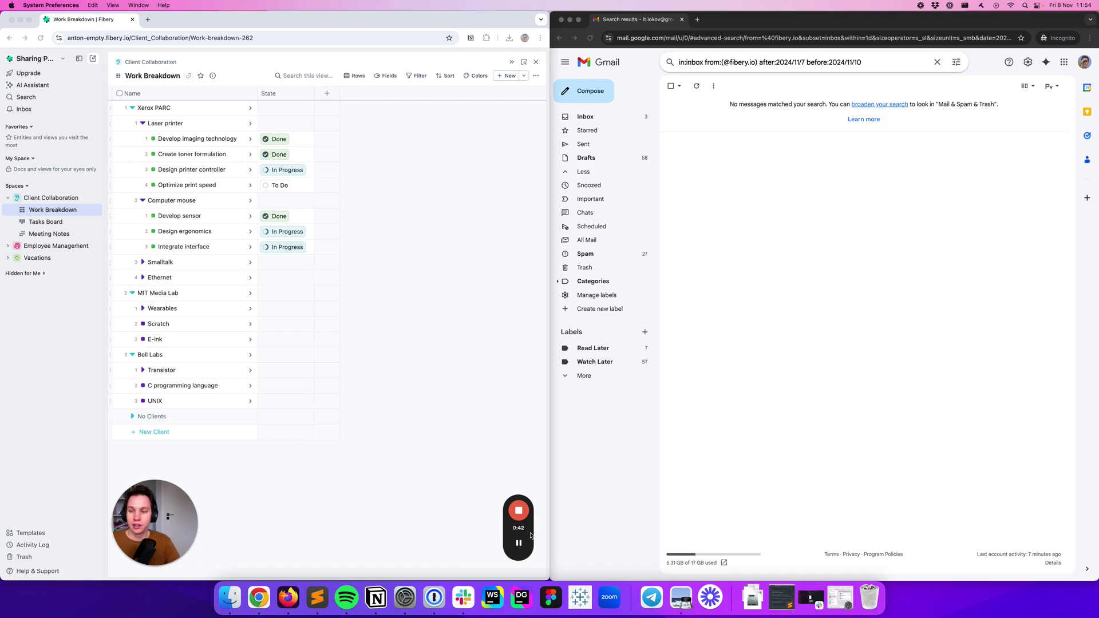
Return to Fibery and open Configure Space for Client Collaboration to show the Clients database
{"action": "left_click", "coordinate": [461, 283]}
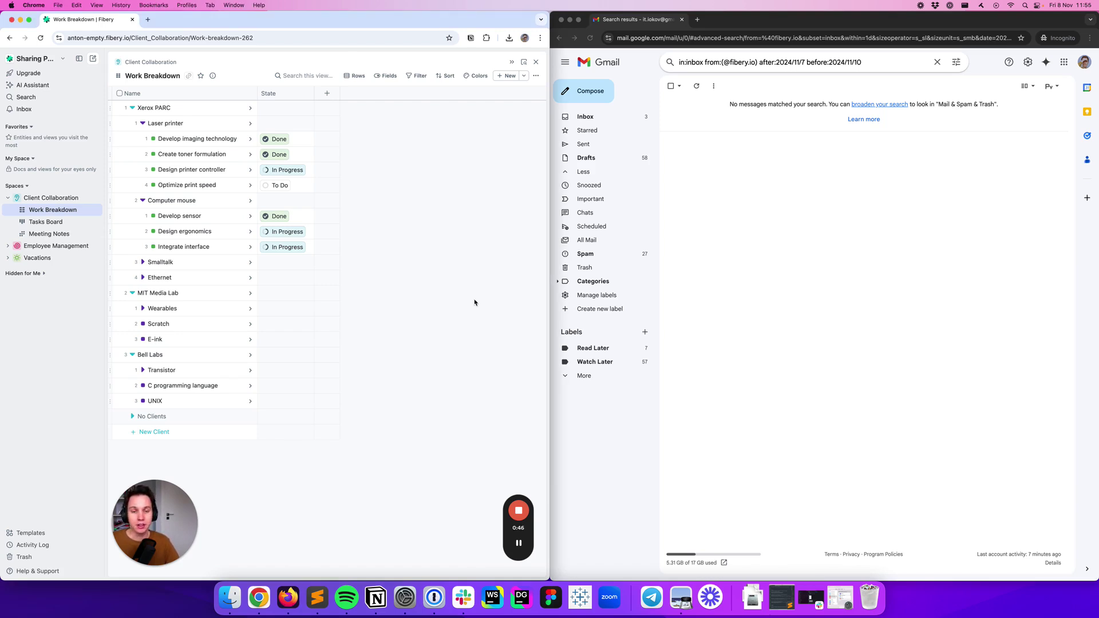
{"action": "left_click", "coordinate": [559, 285]}
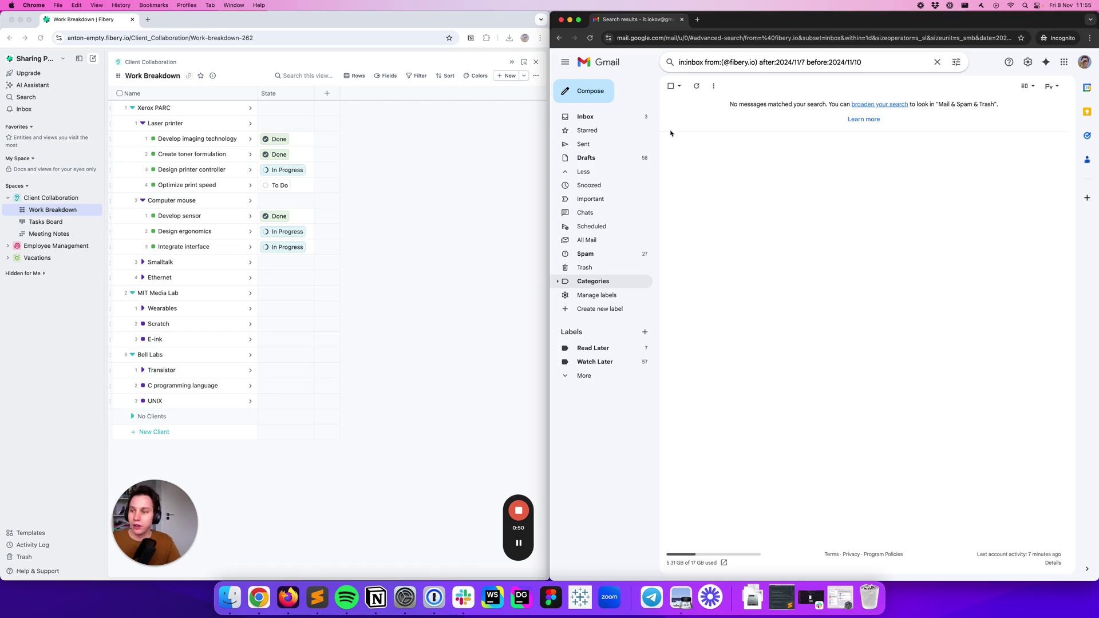
{"action": "left_click", "coordinate": [410, 242]}
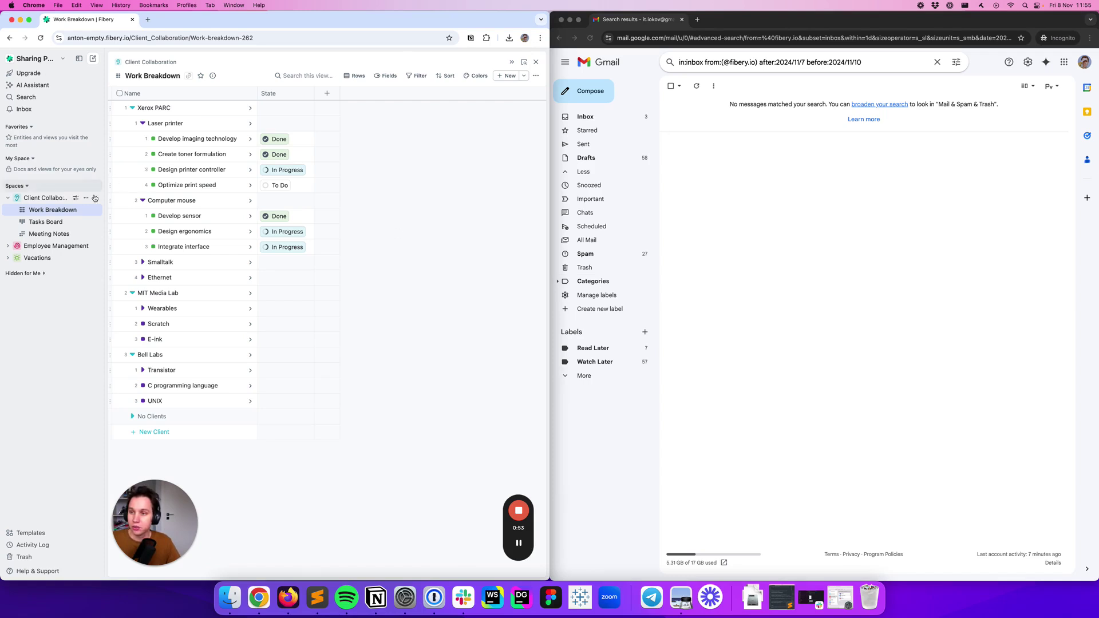
{"action": "left_click", "coordinate": [83, 198]}
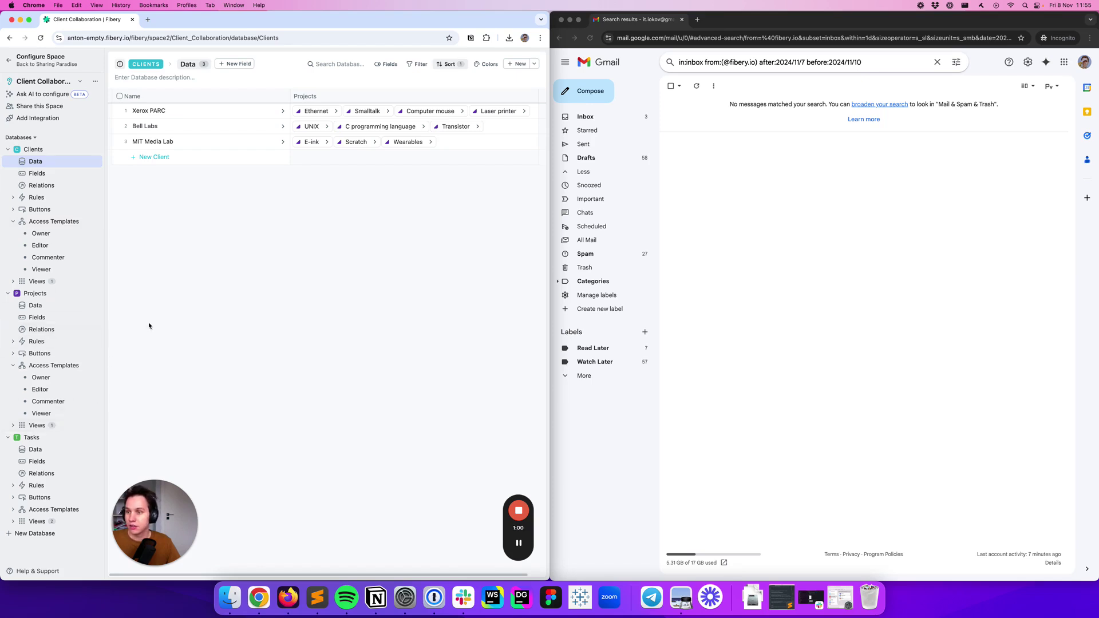
Go back to Sharing Paradise and open the Tasks Board under Work Breakdown
{"action": "left_click", "coordinate": [3, 59]}
{"action": "left_click", "coordinate": [53, 210]}
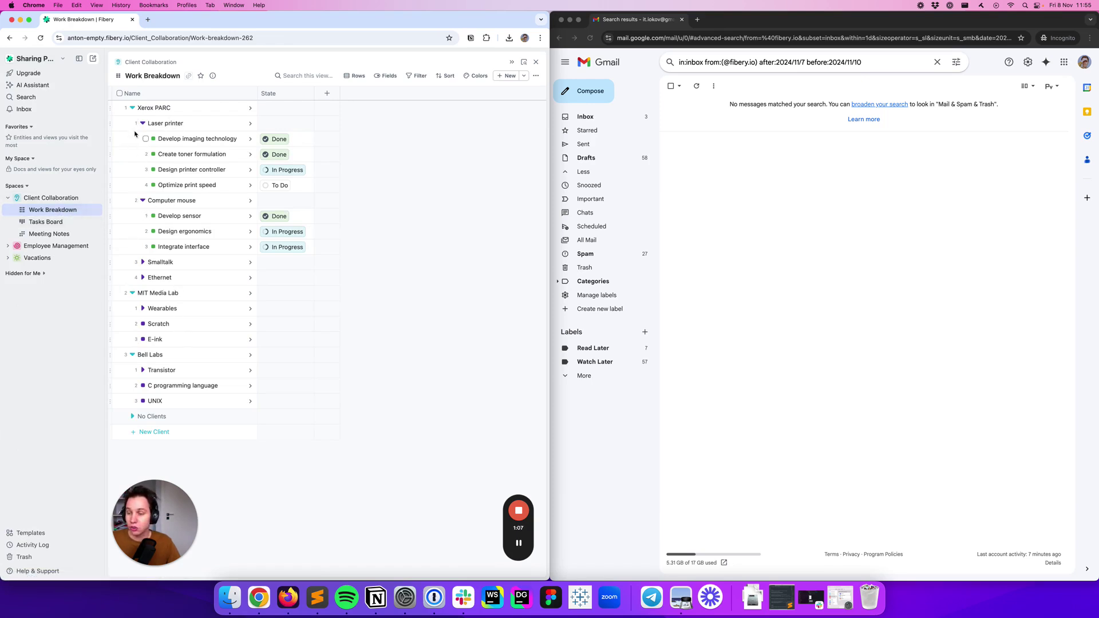
{"action": "left_click", "coordinate": [90, 222]}
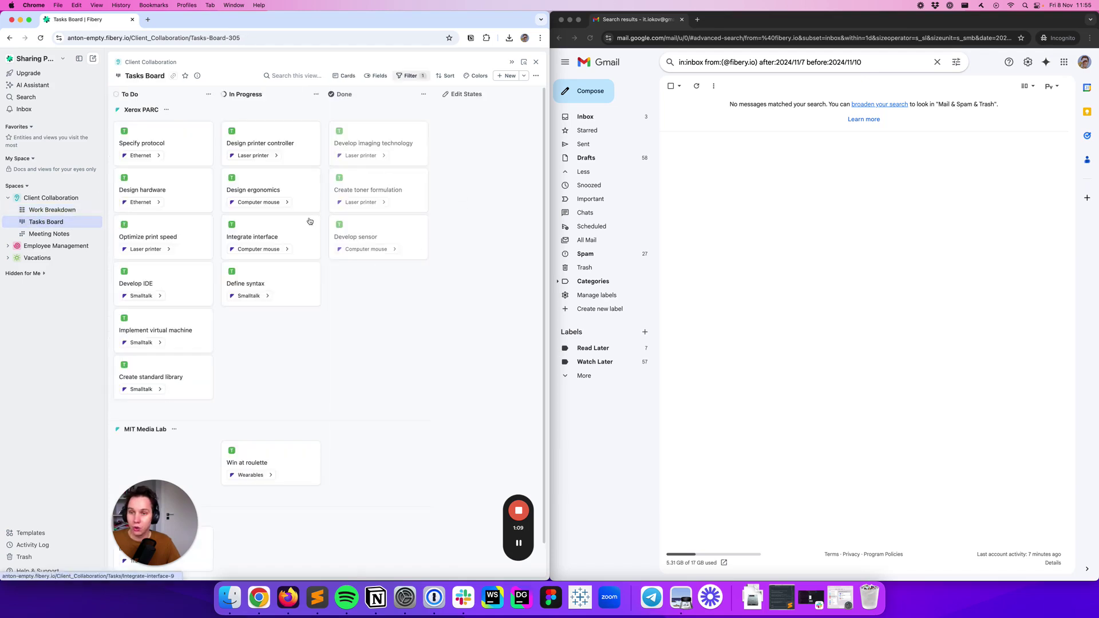
{"action": "scroll", "coordinate": [328, 327], "scroll_direction": "down", "scroll_amount": 2}
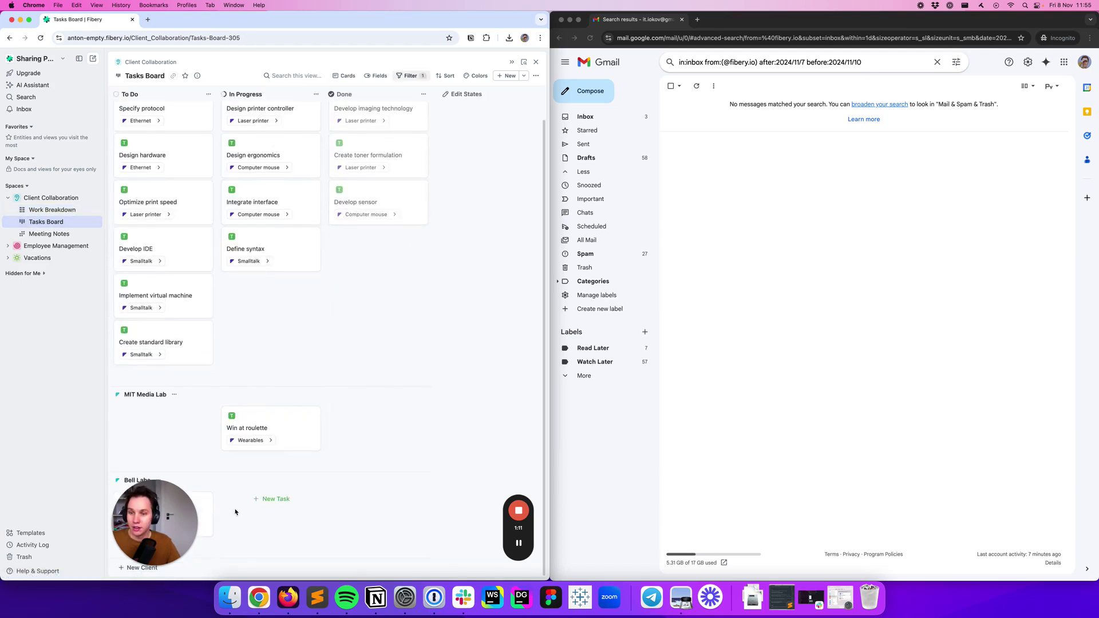
{"action": "scroll", "coordinate": [261, 352], "scroll_direction": "up", "scroll_amount": 2}
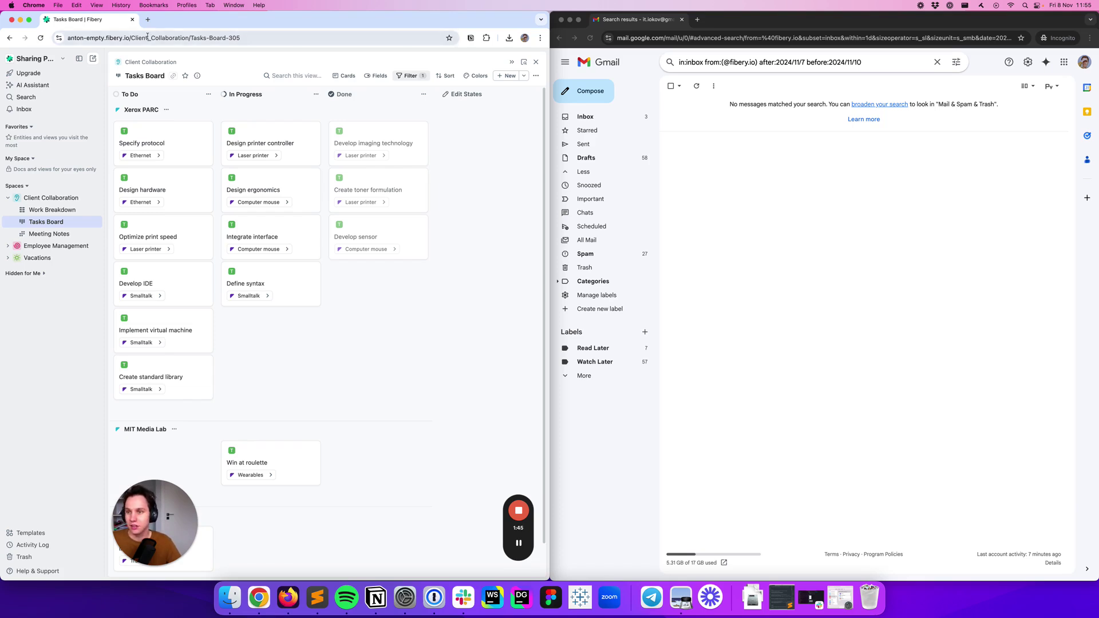
Open the Ethernet project, then its client Xerox PARC, and close the client panel
{"action": "left_click", "coordinate": [155, 156]}
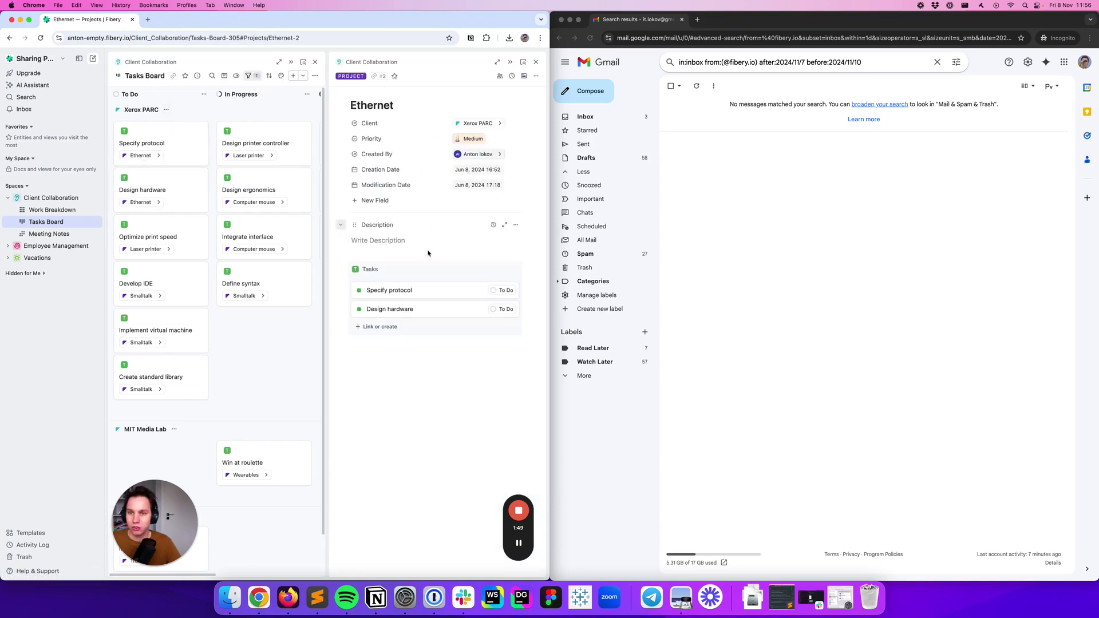
{"action": "left_click", "coordinate": [497, 125]}
{"action": "left_click", "coordinate": [328, 63]}
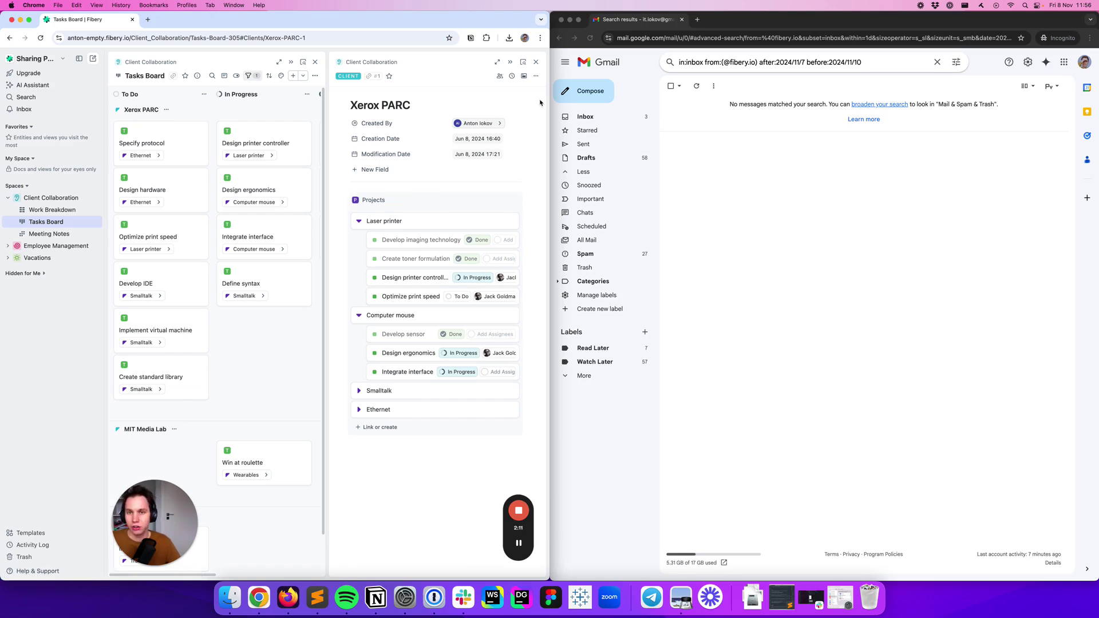
{"action": "left_click", "coordinate": [536, 62]}
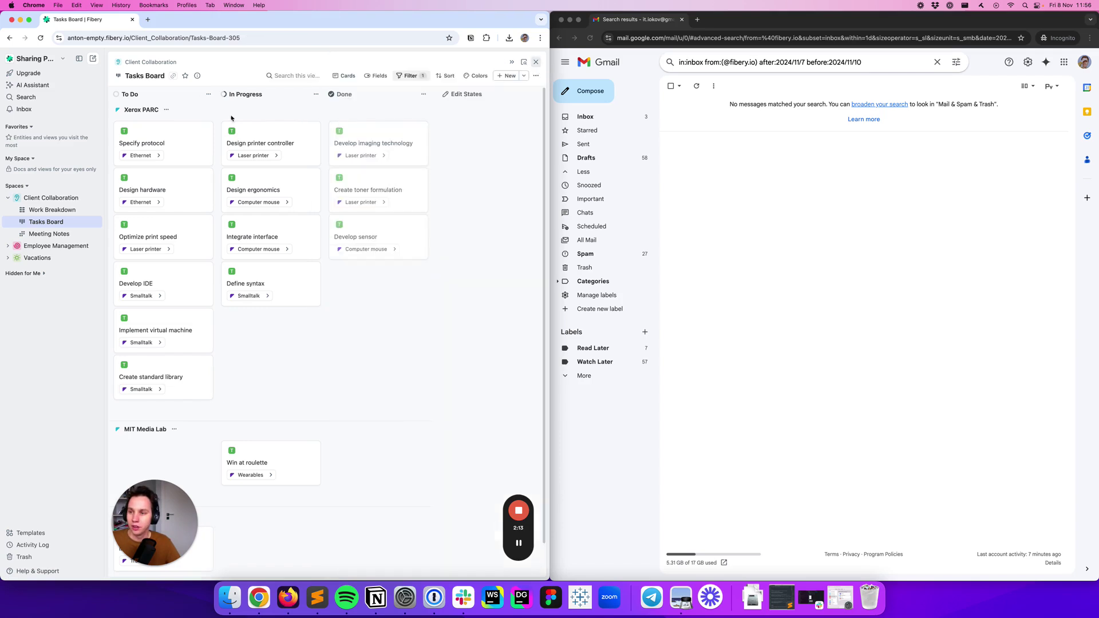
Start a new Clients access template named 'Client Manager' in the space configuration
{"action": "left_click", "coordinate": [79, 198]}
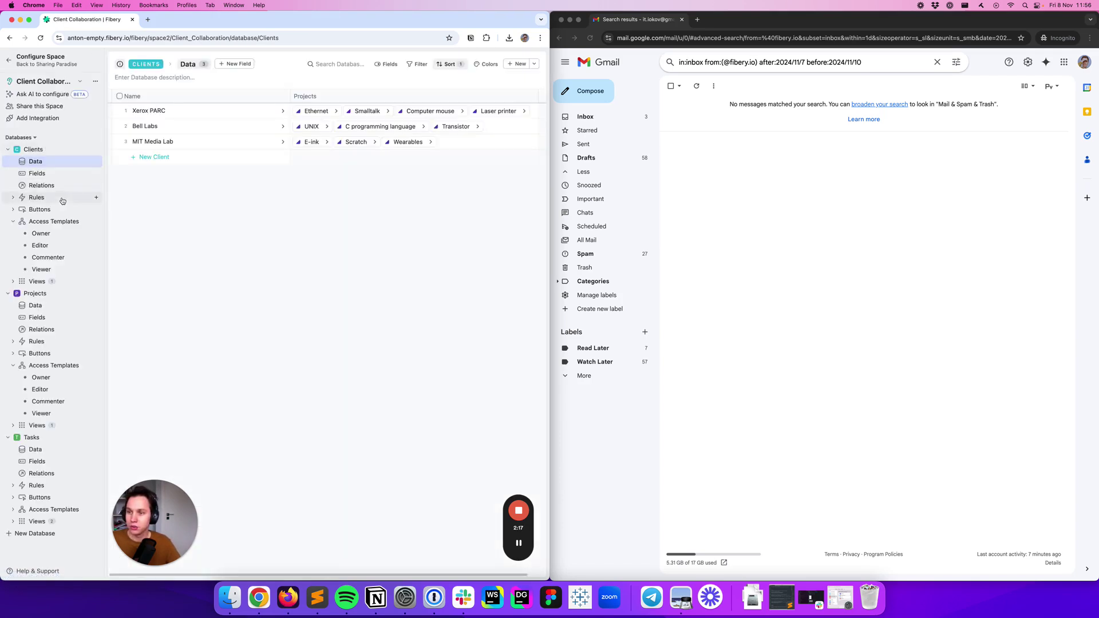
{"action": "left_click", "coordinate": [95, 221]}
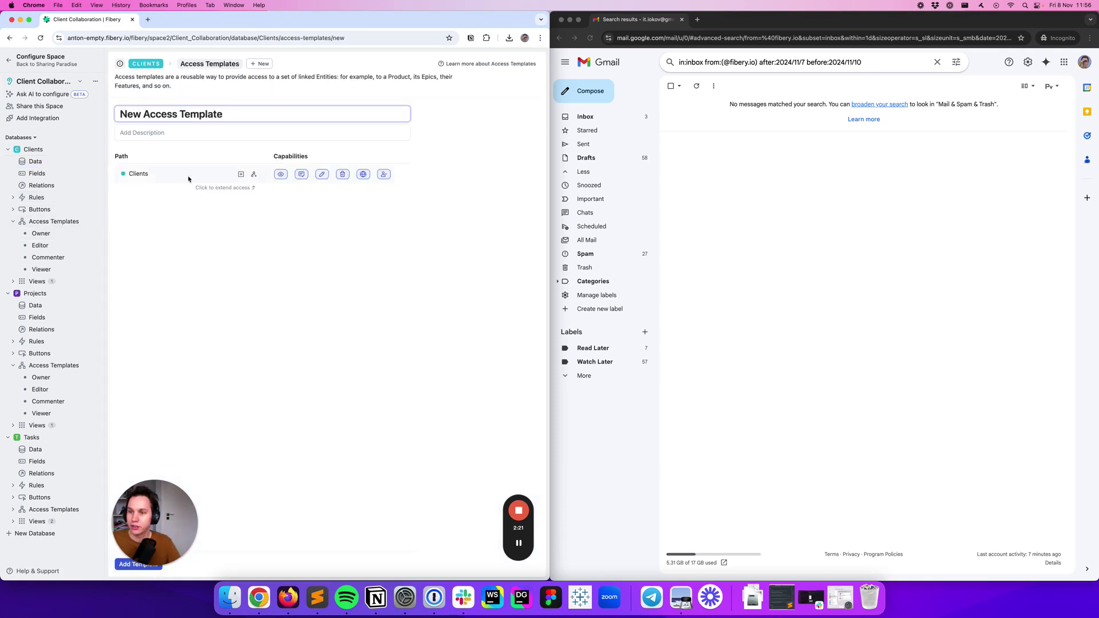
{"action": "key", "text": "super+a"}
{"action": "type", "text": "Cli"}
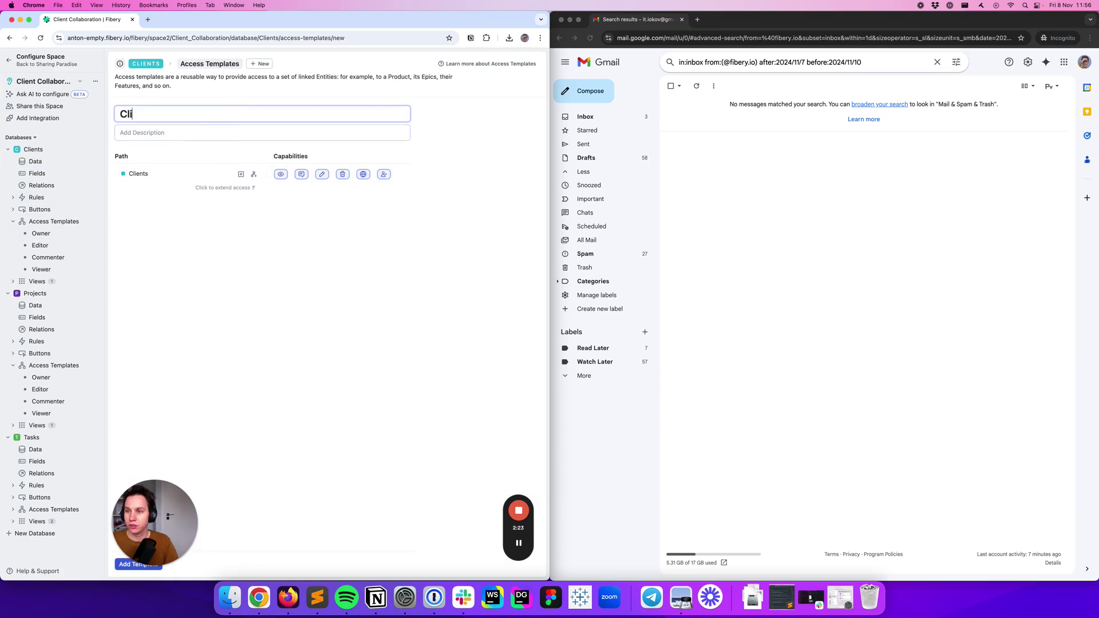
{"action": "type", "text": "ent Manager"}
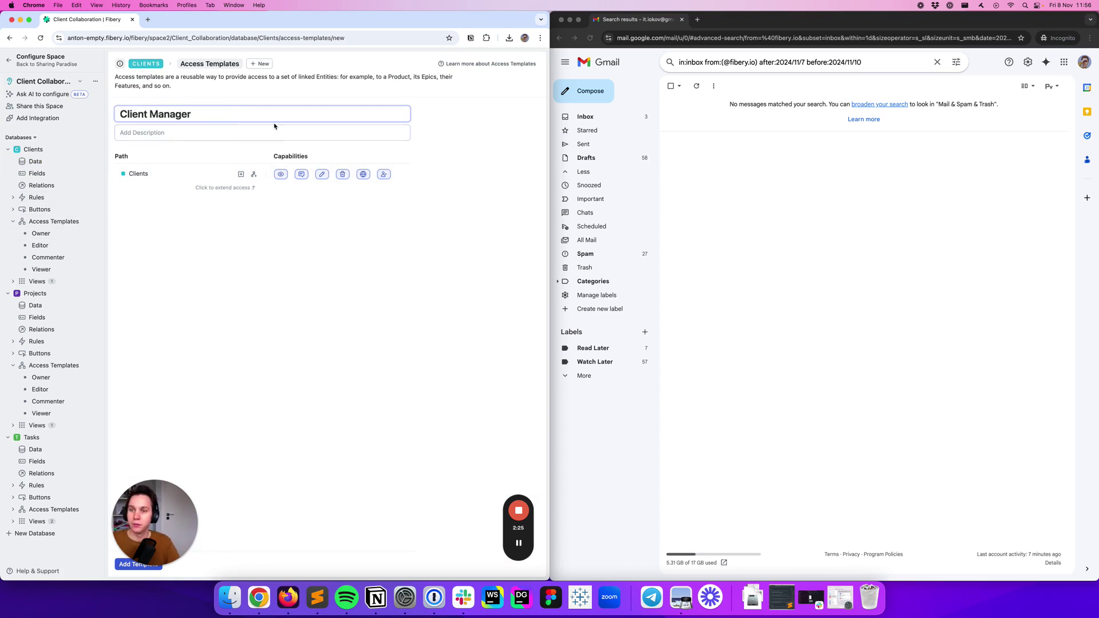
Make clients view-only and extend the template to Projects with view and comment rights
{"action": "left_click", "coordinate": [321, 175]}
{"action": "left_click", "coordinate": [342, 175]}
{"action": "left_click", "coordinate": [301, 175]}
{"action": "left_click", "coordinate": [383, 175]}
{"action": "left_click", "coordinate": [363, 174]}
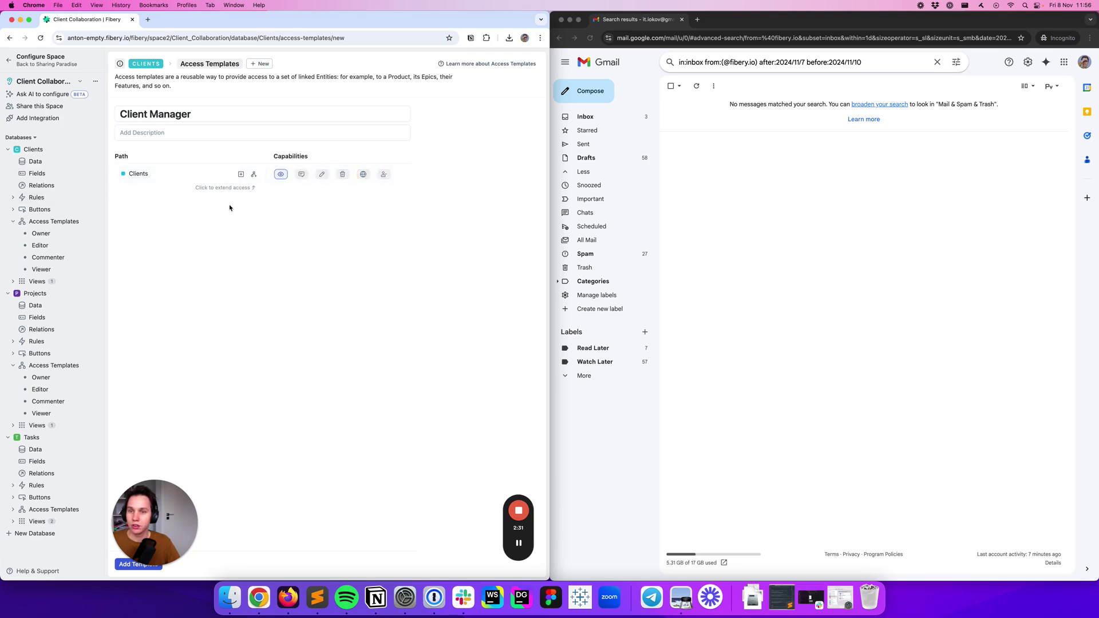
{"action": "left_click", "coordinate": [254, 175]}
{"action": "left_click", "coordinate": [273, 190]}
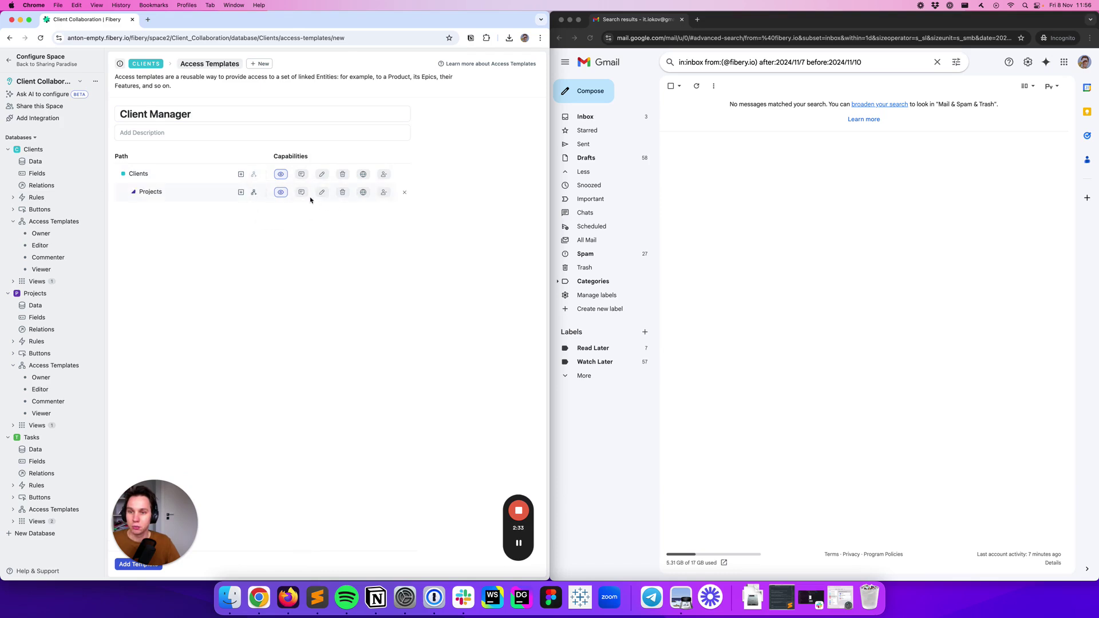
{"action": "left_click", "coordinate": [303, 195]}
Extend access to Tasks with edit, delete, share and assign rights, and add the template
{"action": "left_click", "coordinate": [254, 193]}
{"action": "left_click", "coordinate": [263, 206]}
{"action": "left_click", "coordinate": [323, 211]}
{"action": "left_click", "coordinate": [343, 210]}
{"action": "left_click", "coordinate": [364, 211]}
{"action": "left_click", "coordinate": [385, 211]}
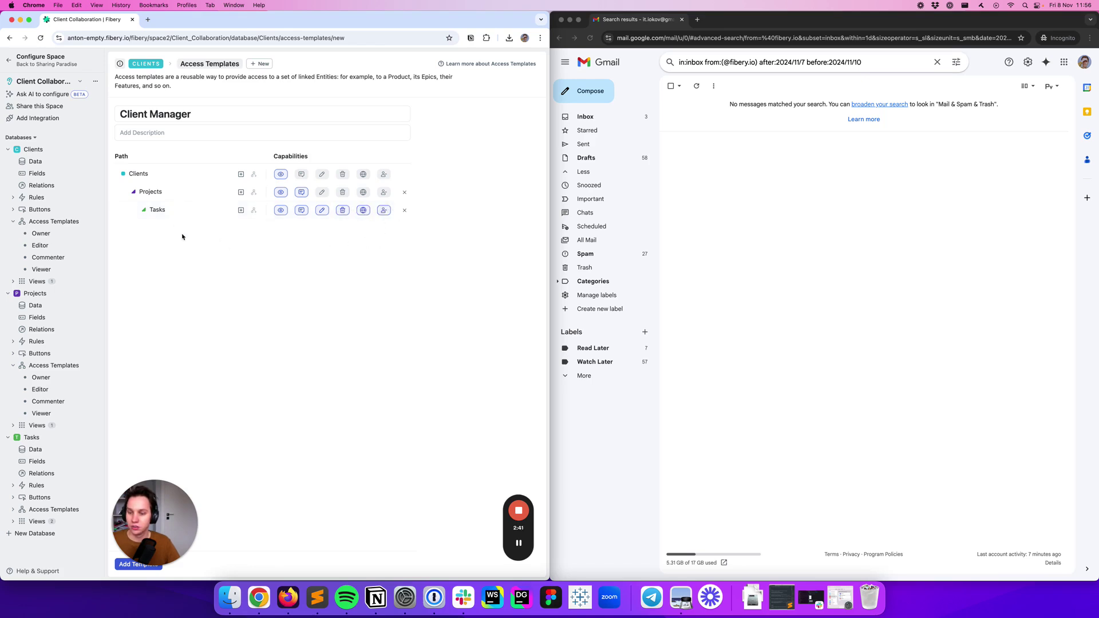
{"action": "left_click", "coordinate": [123, 565]}
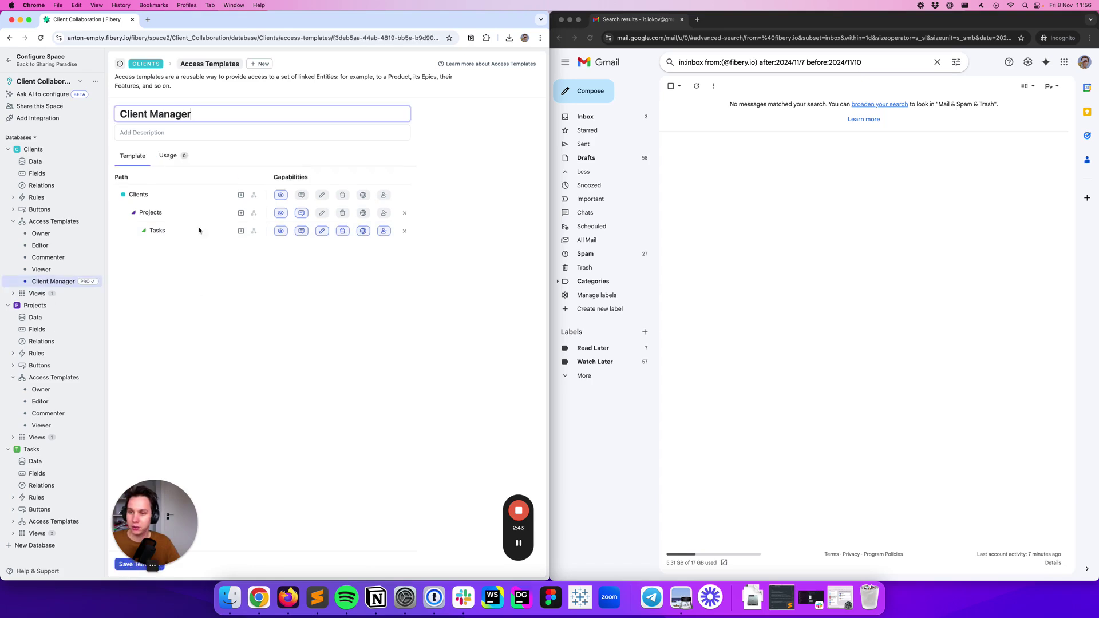
Check that Client Manager is offered as a role when sharing Xerox PARC, then return to Sharing Paradise
{"action": "left_click", "coordinate": [62, 161]}
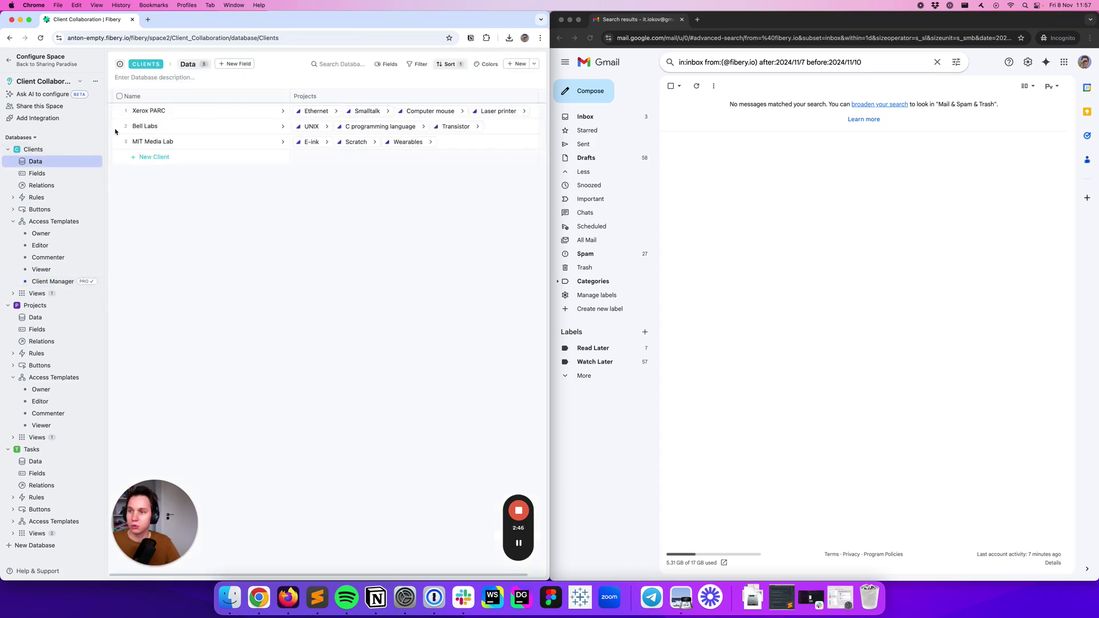
{"action": "left_click", "coordinate": [282, 111]}
{"action": "left_click", "coordinate": [491, 75]}
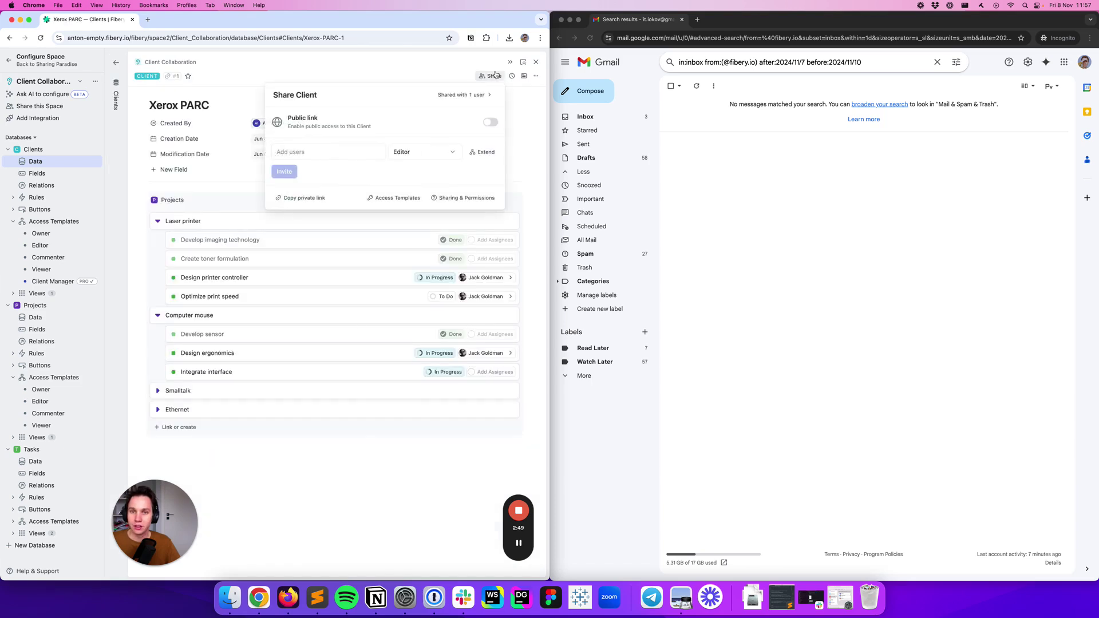
{"action": "left_click", "coordinate": [418, 153]}
{"action": "left_click", "coordinate": [394, 268]}
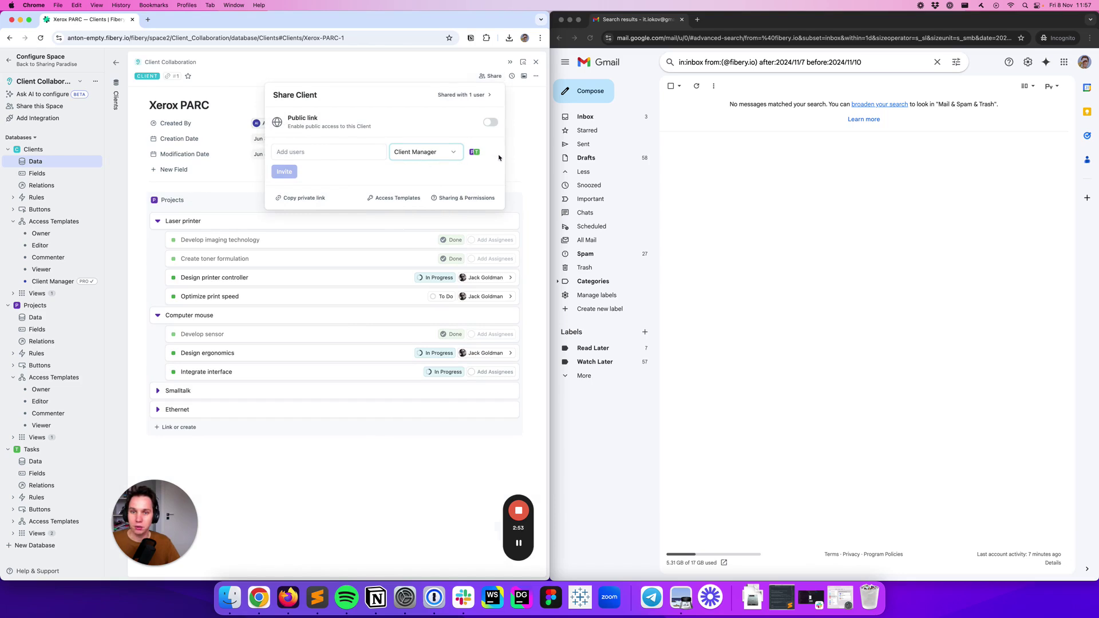
{"action": "mouse_move", "coordinate": [473, 156]}
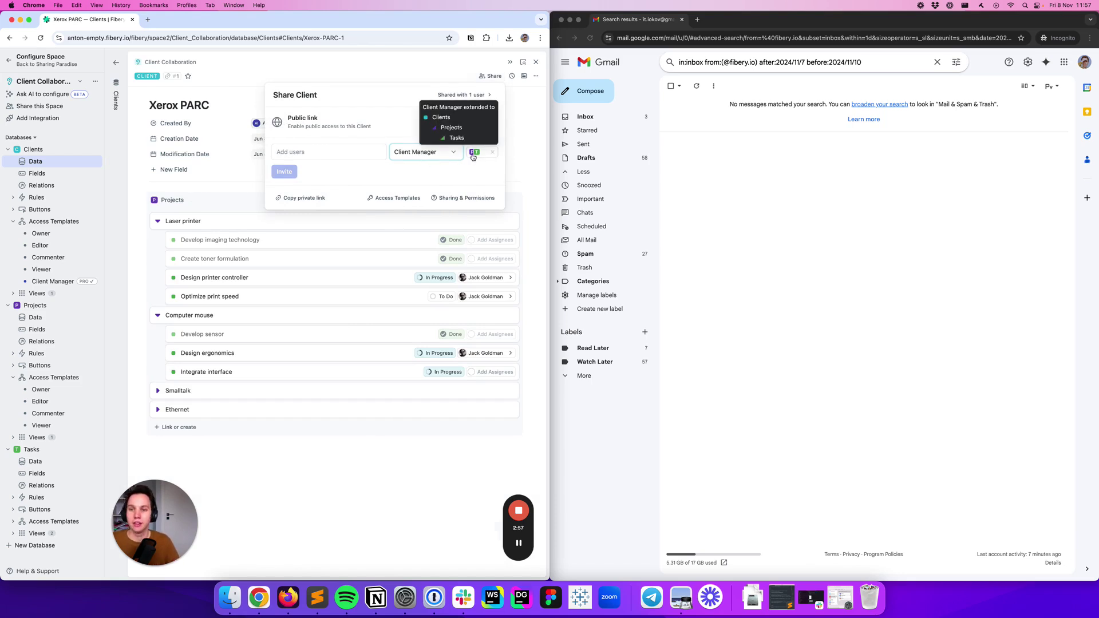
{"action": "left_click", "coordinate": [303, 72]}
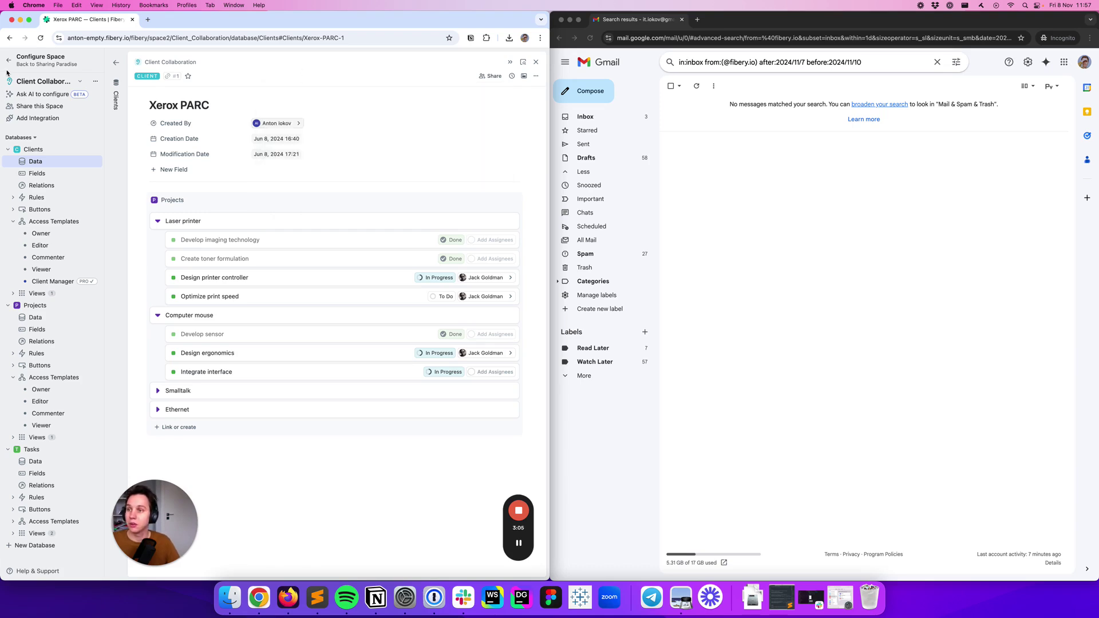
{"action": "left_click", "coordinate": [9, 62]}
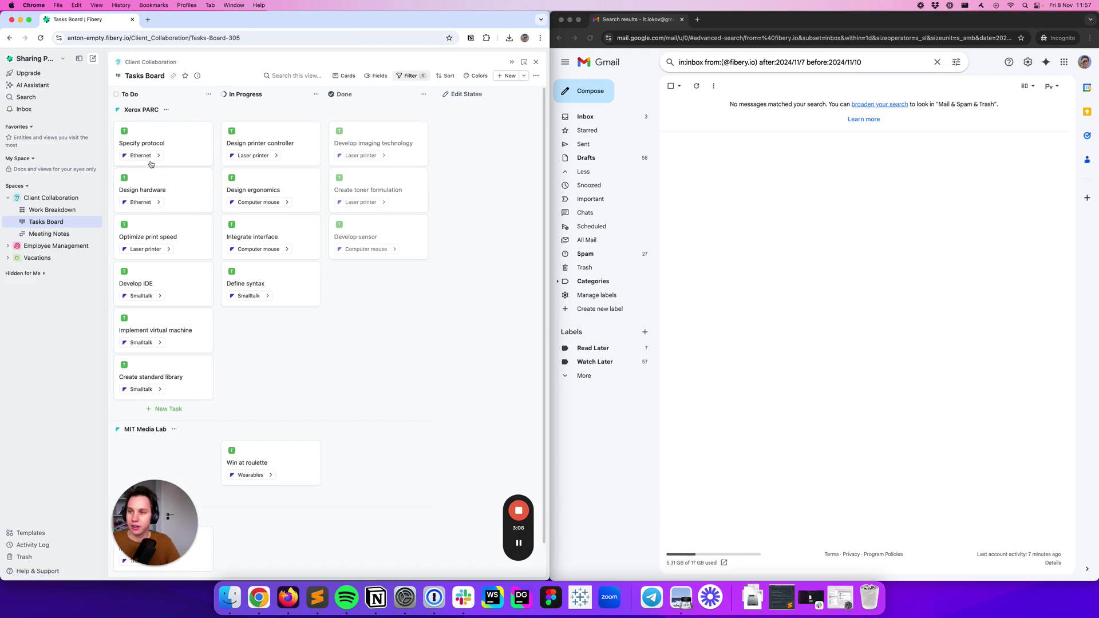
Switch to Gmail and back to the Fibery window
{"action": "left_click", "coordinate": [833, 181]}
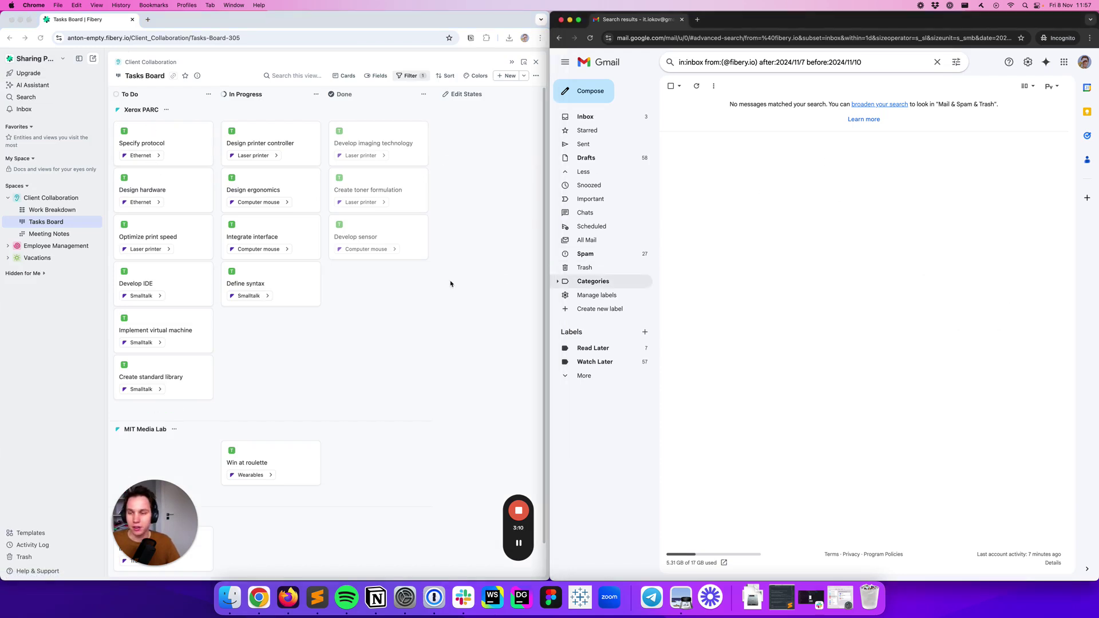
{"action": "left_click", "coordinate": [382, 332]}
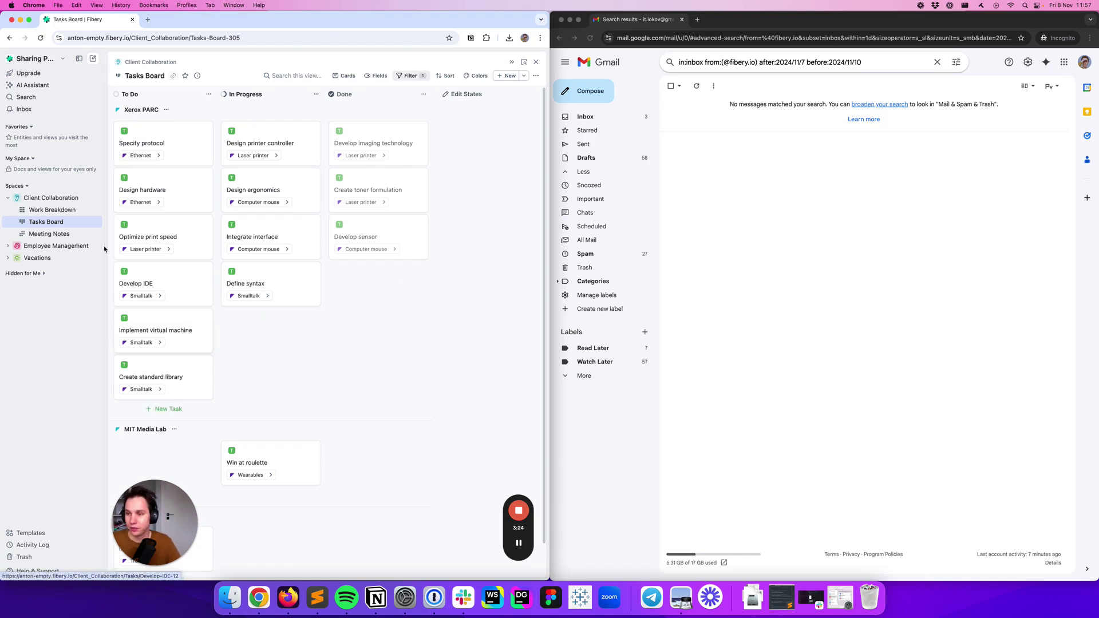
Create a smart folder in Client Collaboration using Clients as its first level
{"action": "left_click", "coordinate": [96, 198]}
{"action": "left_click", "coordinate": [128, 401]}
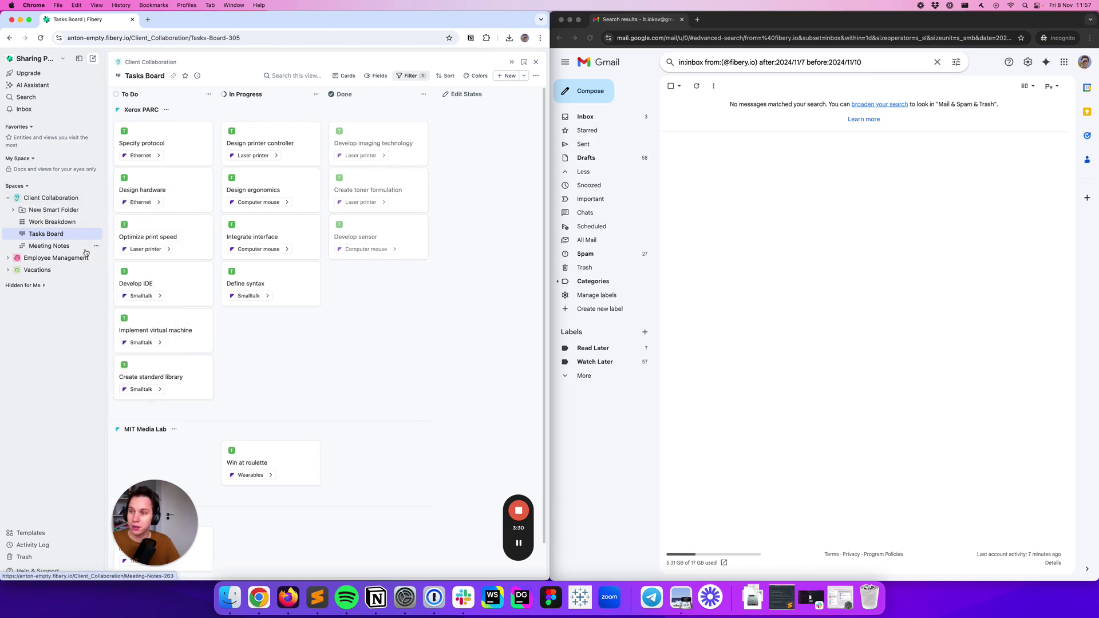
{"action": "left_click", "coordinate": [205, 230]}
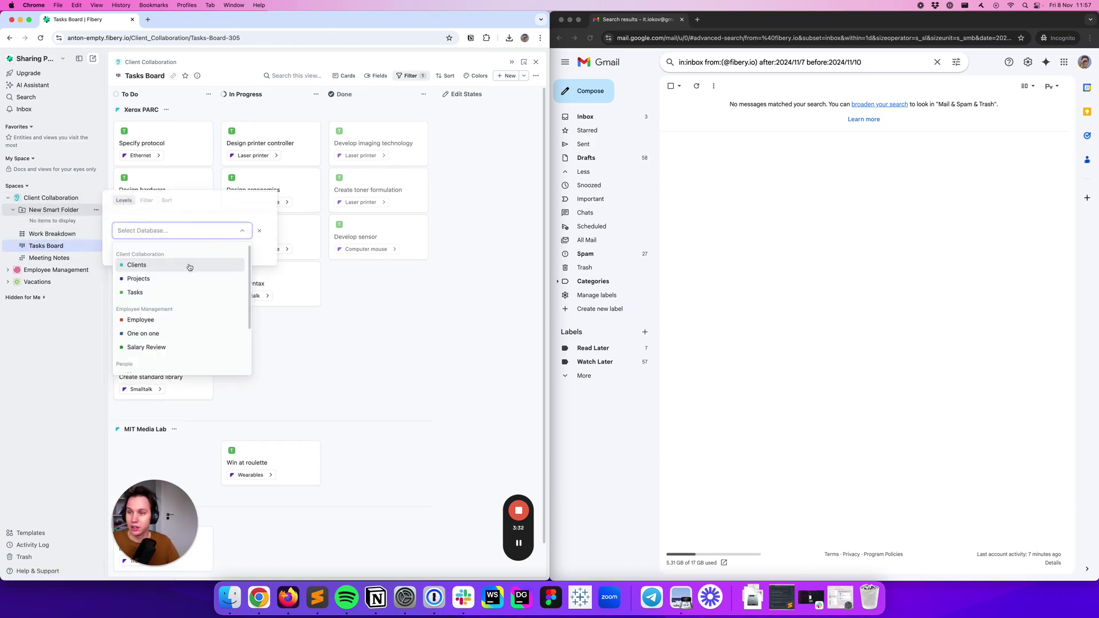
{"action": "left_click", "coordinate": [191, 264]}
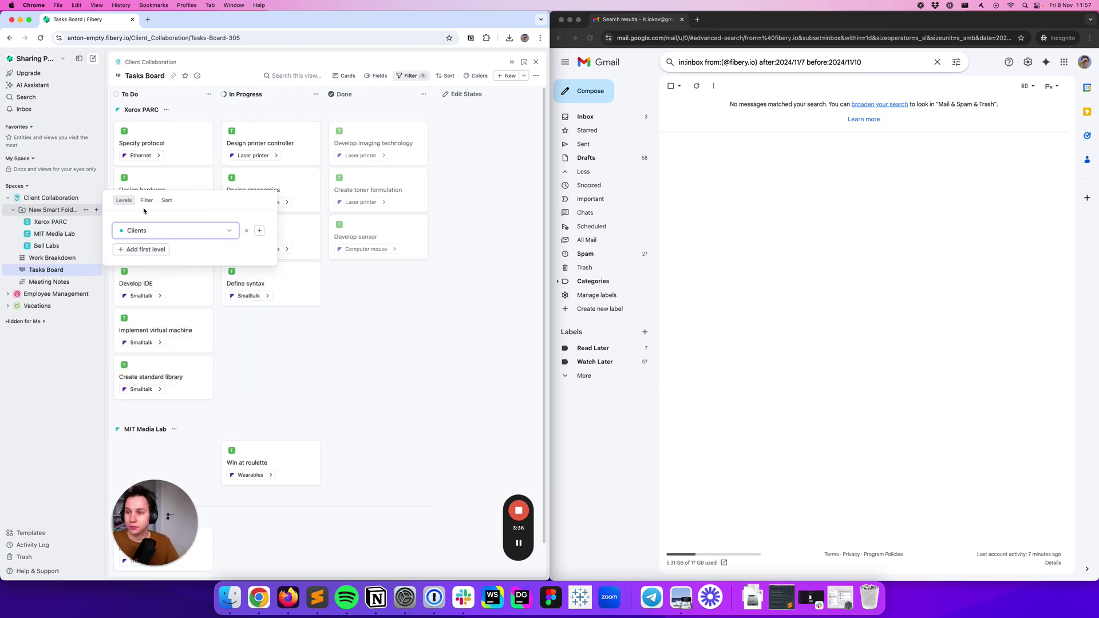
{"action": "left_click", "coordinate": [283, 315]}
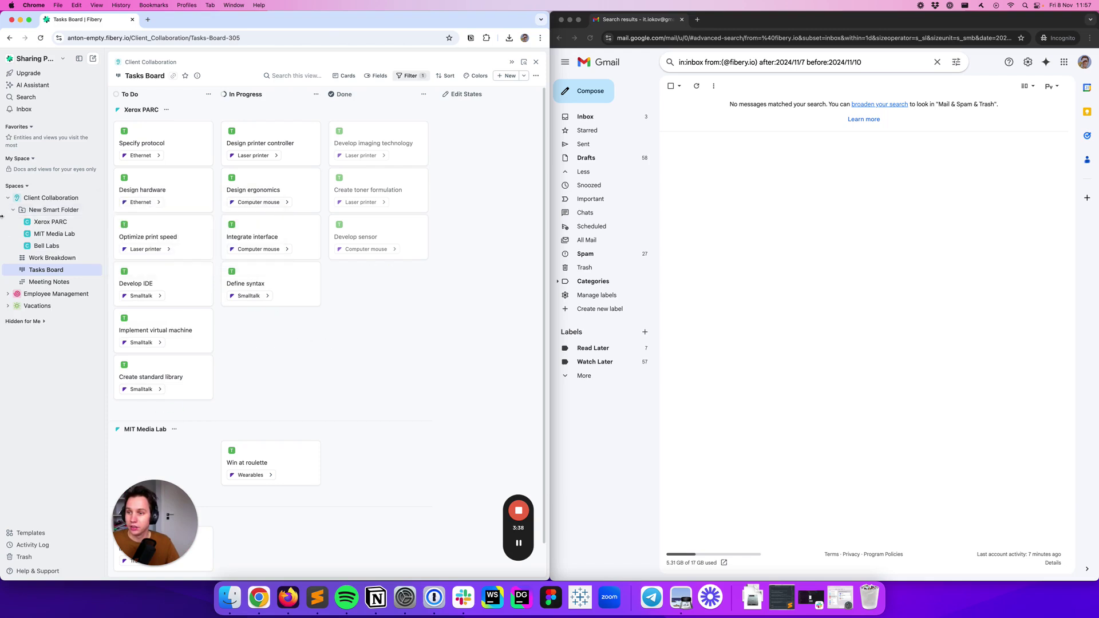
{"action": "left_click", "coordinate": [98, 222]}
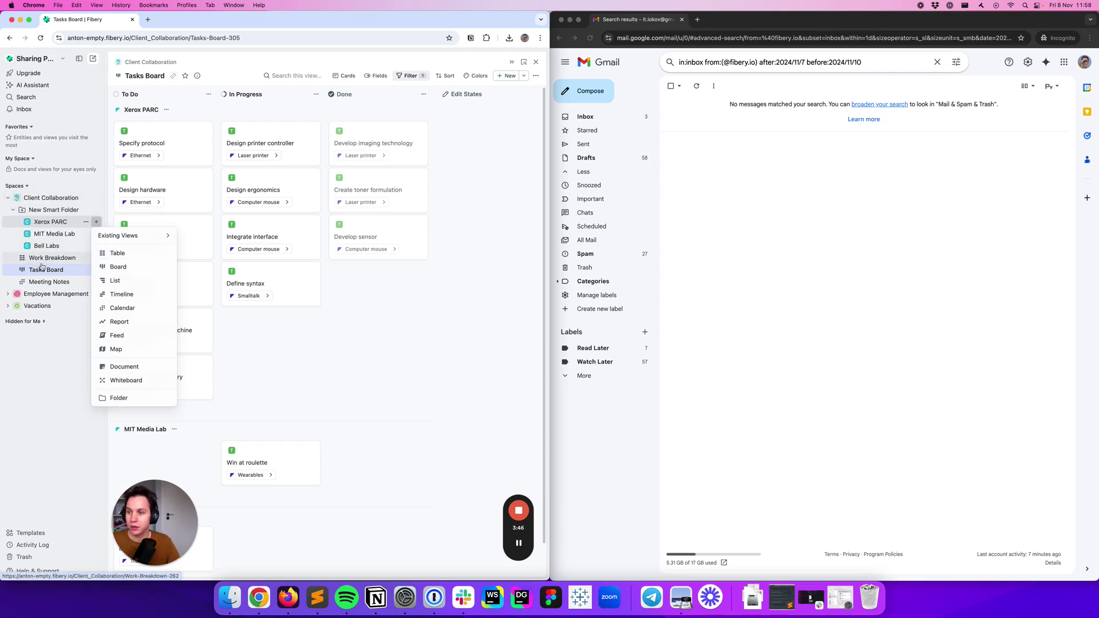
Add a list view under Xerox PARC with Projects > Tasks levels and name it 'Work Breakdown'
{"action": "left_click", "coordinate": [122, 281]}
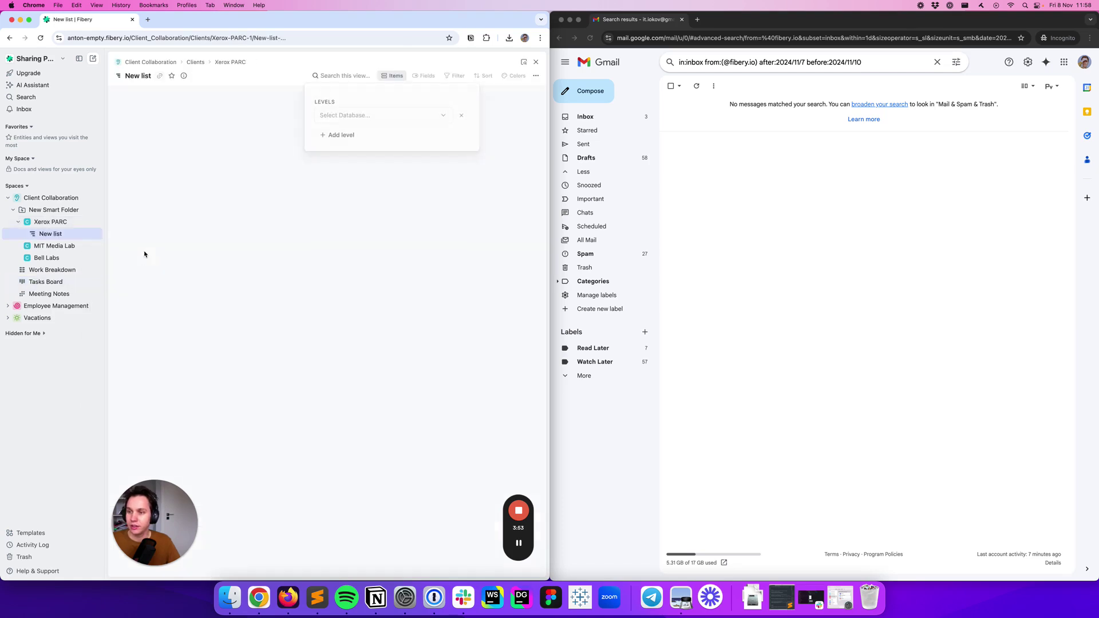
{"action": "left_click", "coordinate": [379, 116]}
{"action": "left_click", "coordinate": [365, 151]}
{"action": "left_click", "coordinate": [317, 150]}
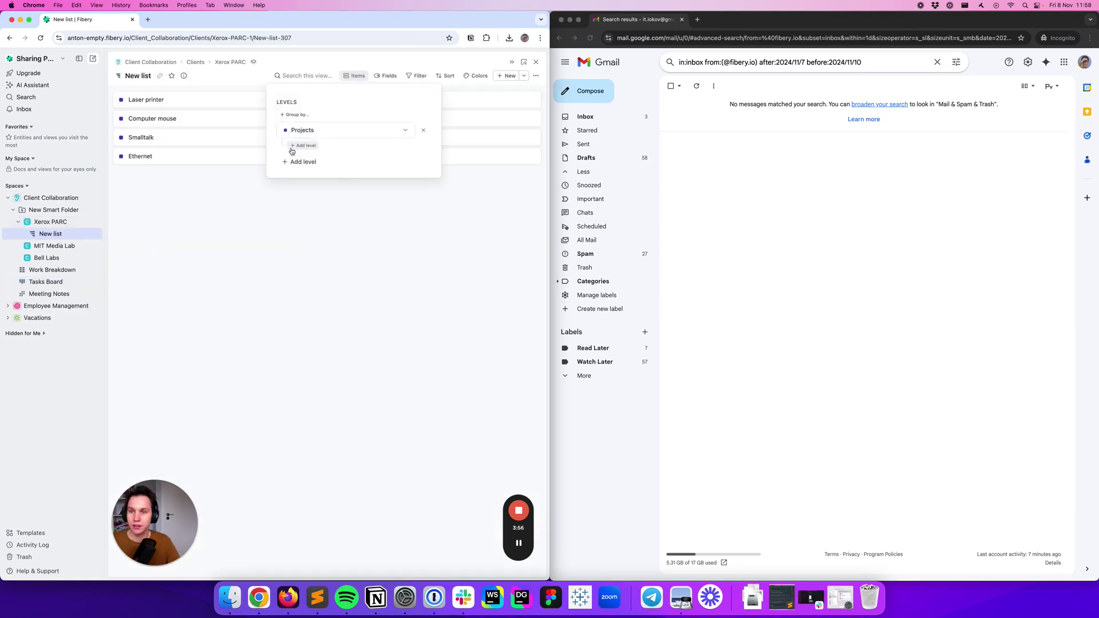
{"action": "left_click", "coordinate": [120, 99]}
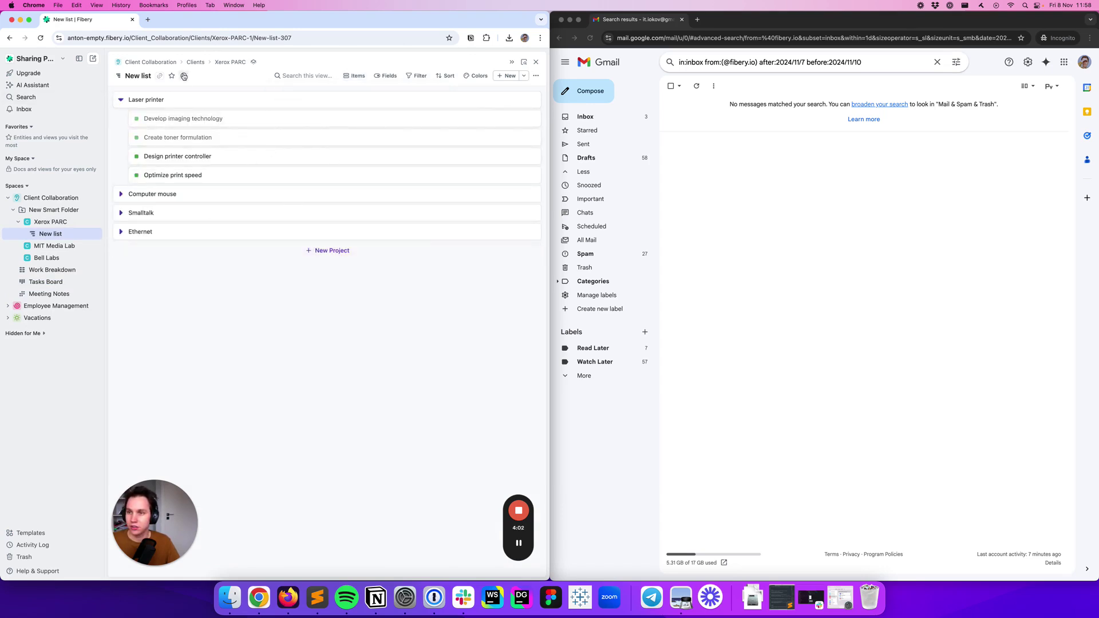
{"action": "left_click", "coordinate": [145, 79]}
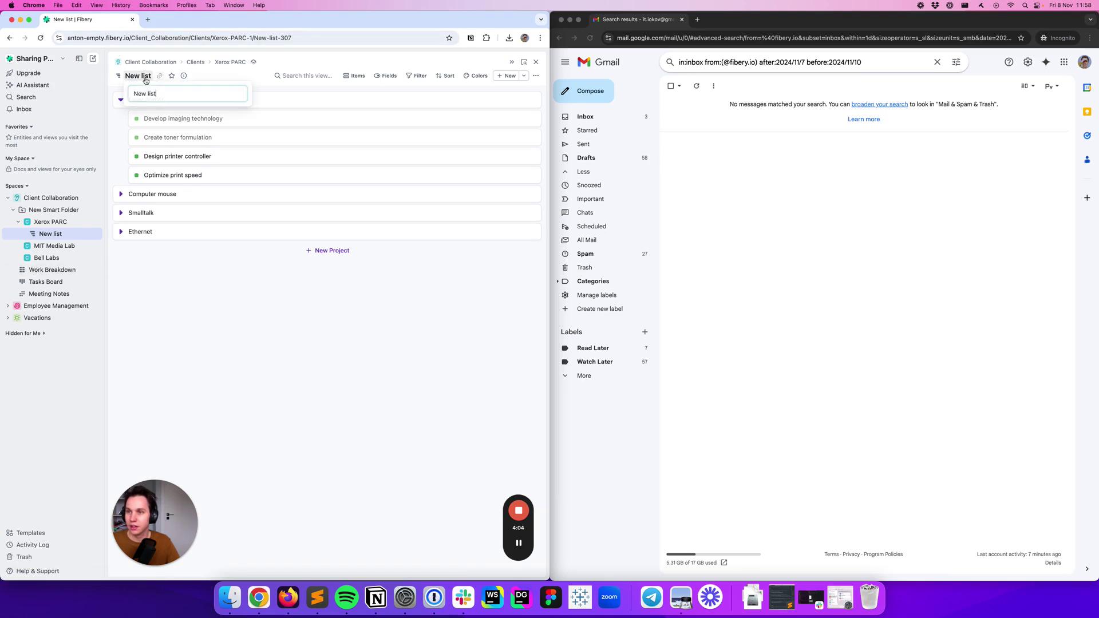
{"action": "key", "text": "super+a"}
{"action": "type", "text": "W"}
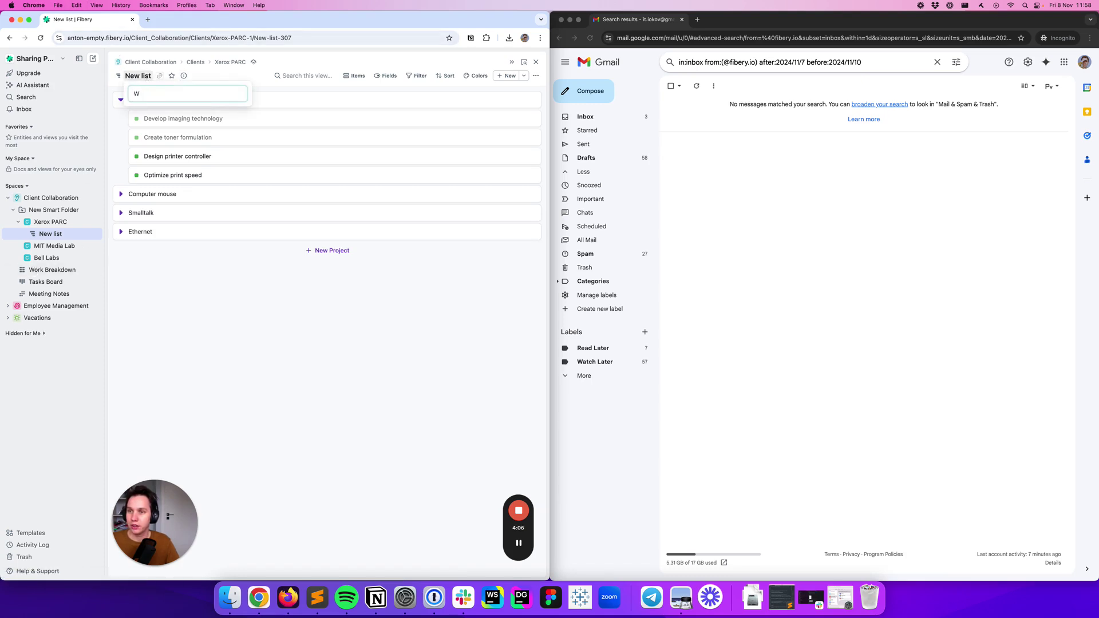
{"action": "type", "text": "ork Breakfown"}
{"action": "key", "text": "Return"}
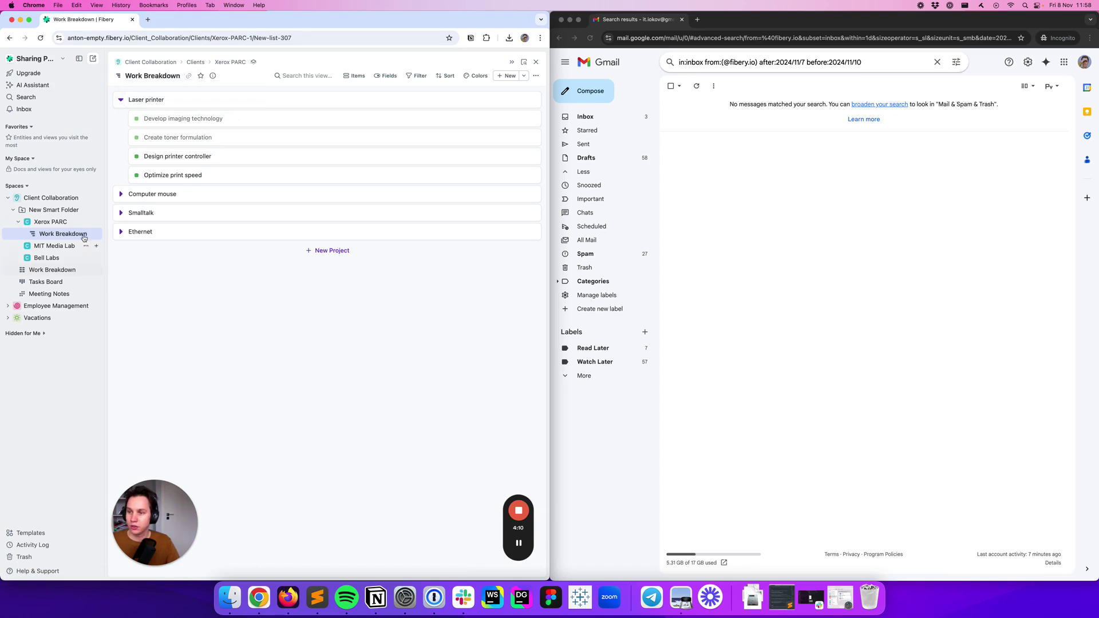
Add a board view under Xerox PARC with Tasks as cards and State as columns
{"action": "left_click", "coordinate": [96, 222]}
{"action": "left_click", "coordinate": [114, 265]}
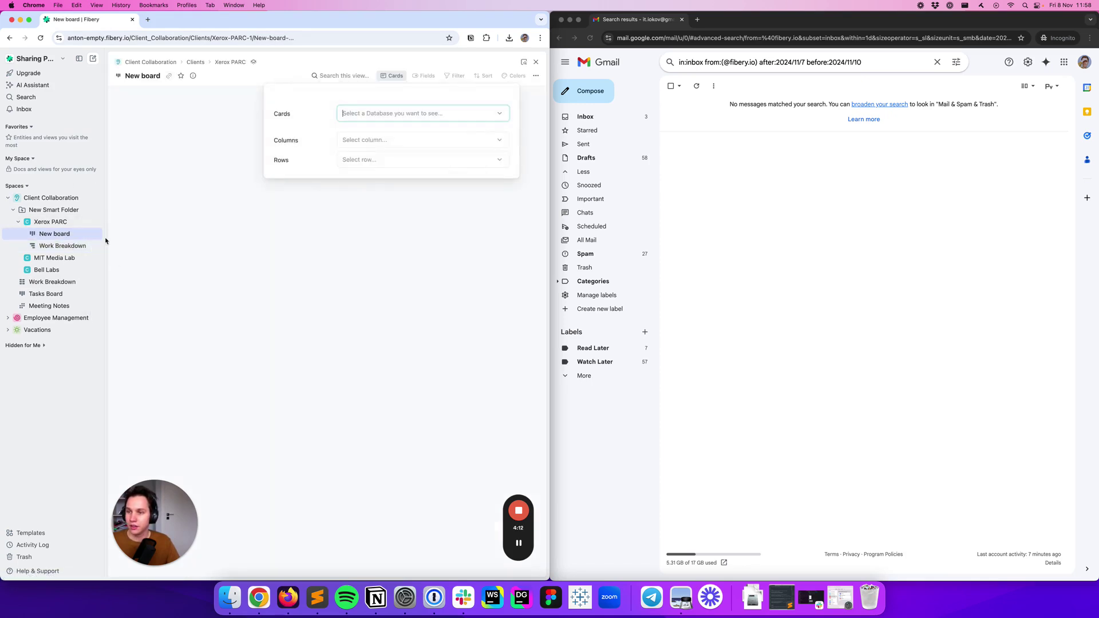
{"action": "left_click", "coordinate": [383, 112]}
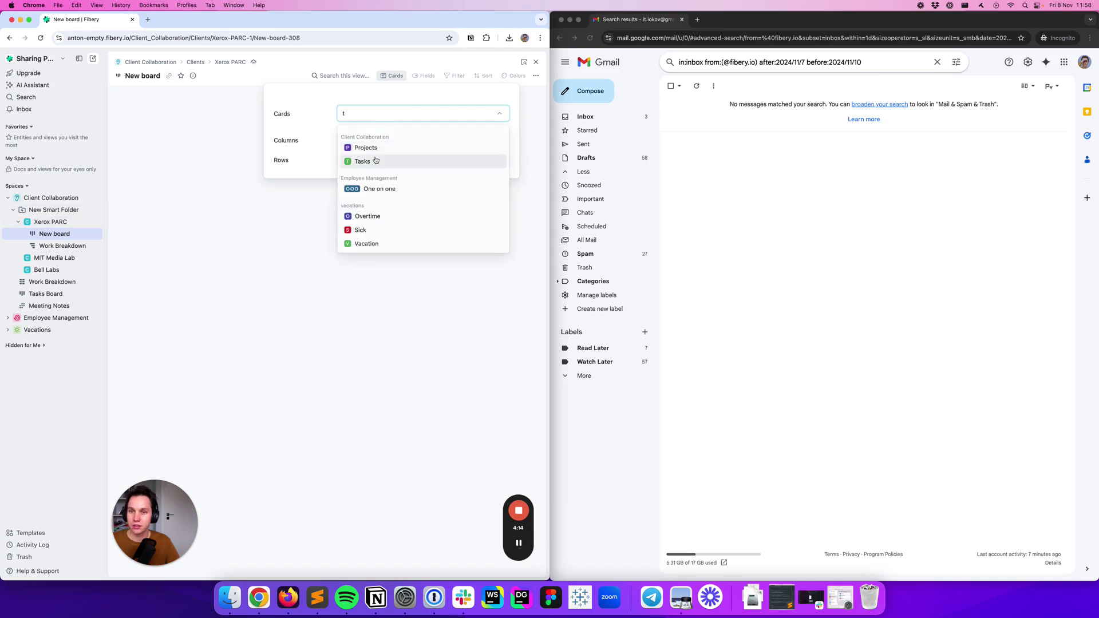
{"action": "left_click", "coordinate": [376, 157]}
{"action": "left_click", "coordinate": [332, 177]}
{"action": "left_click", "coordinate": [334, 256]}
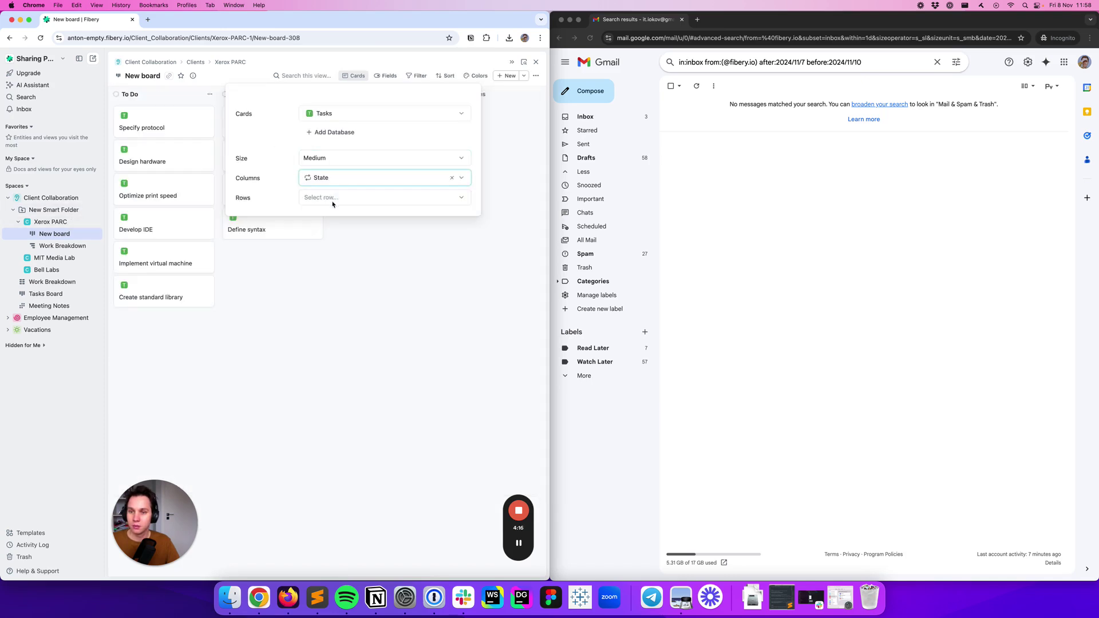
{"action": "left_click", "coordinate": [386, 75]}
Show each task's Project on its card and move the board below Work Breakdown
{"action": "left_click", "coordinate": [386, 75]}
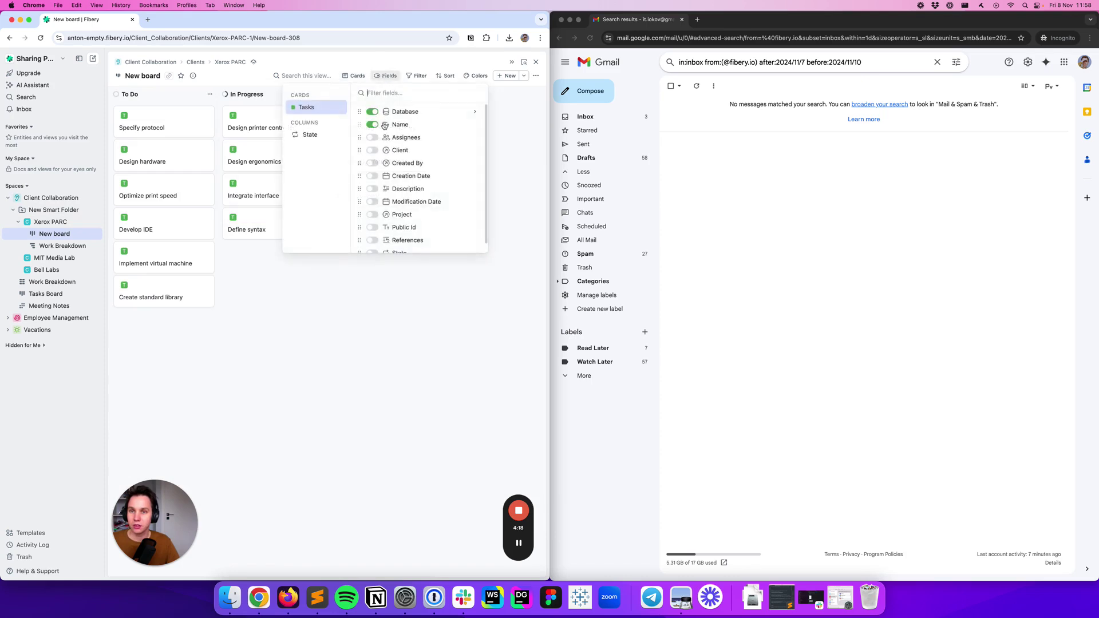
{"action": "type", "text": "pro"}
{"action": "left_click", "coordinate": [408, 119]}
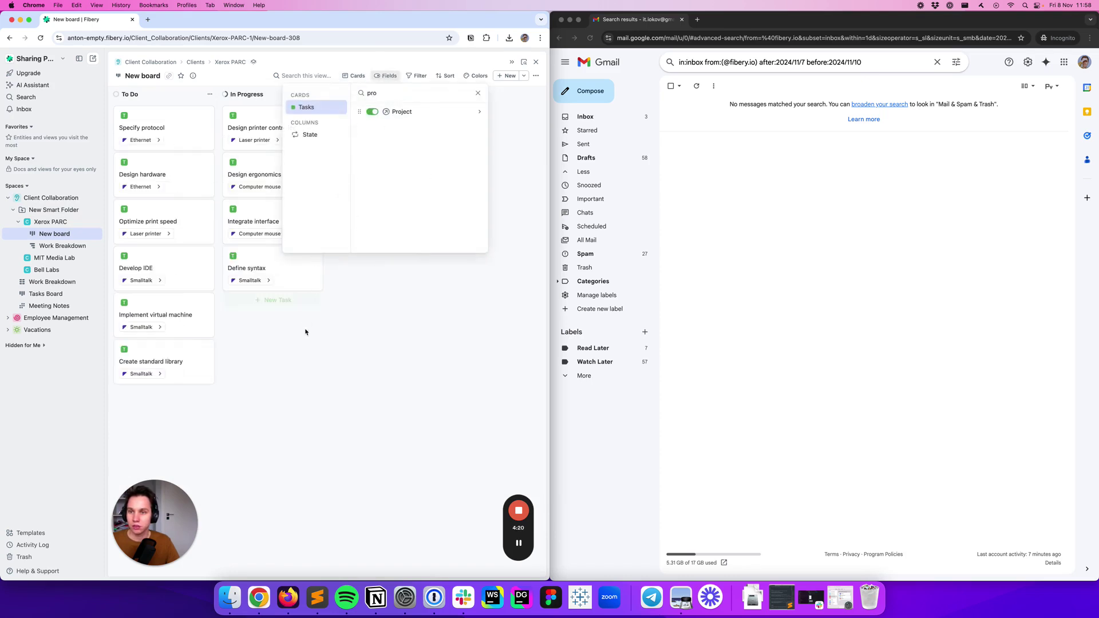
{"action": "left_click", "coordinate": [307, 355]}
{"action": "left_click_drag", "start_coordinate": [67, 236], "coordinate": [61, 251]}
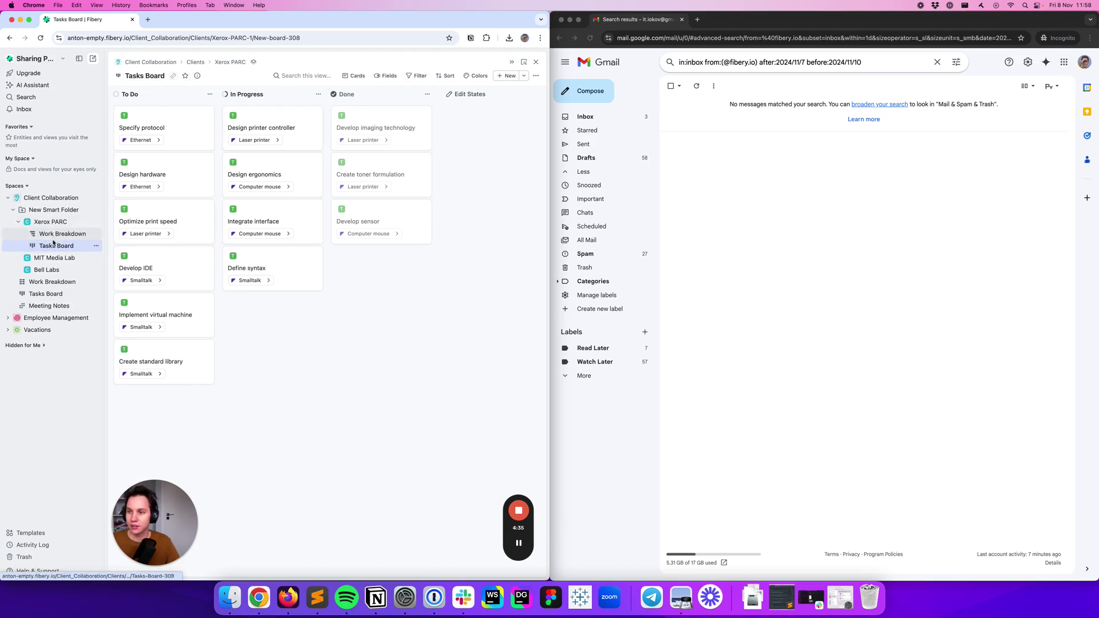
{"action": "left_click", "coordinate": [417, 76]}
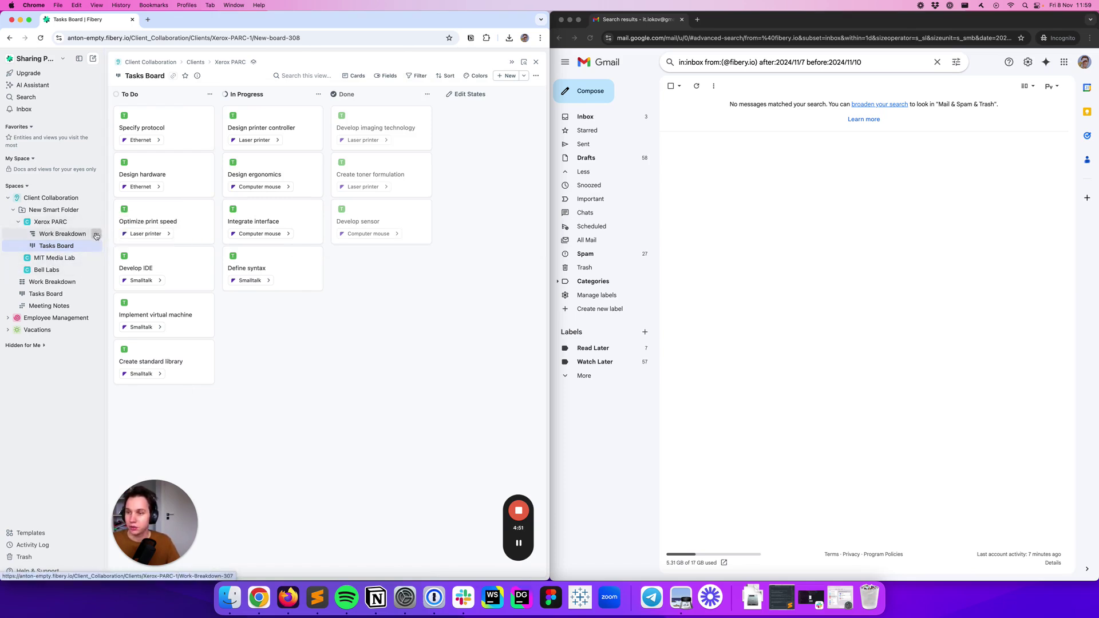
Mirror Work Breakdown and Tasks Board to every client, then check MIT Media Lab's Tasks Board
{"action": "left_click", "coordinate": [96, 236]}
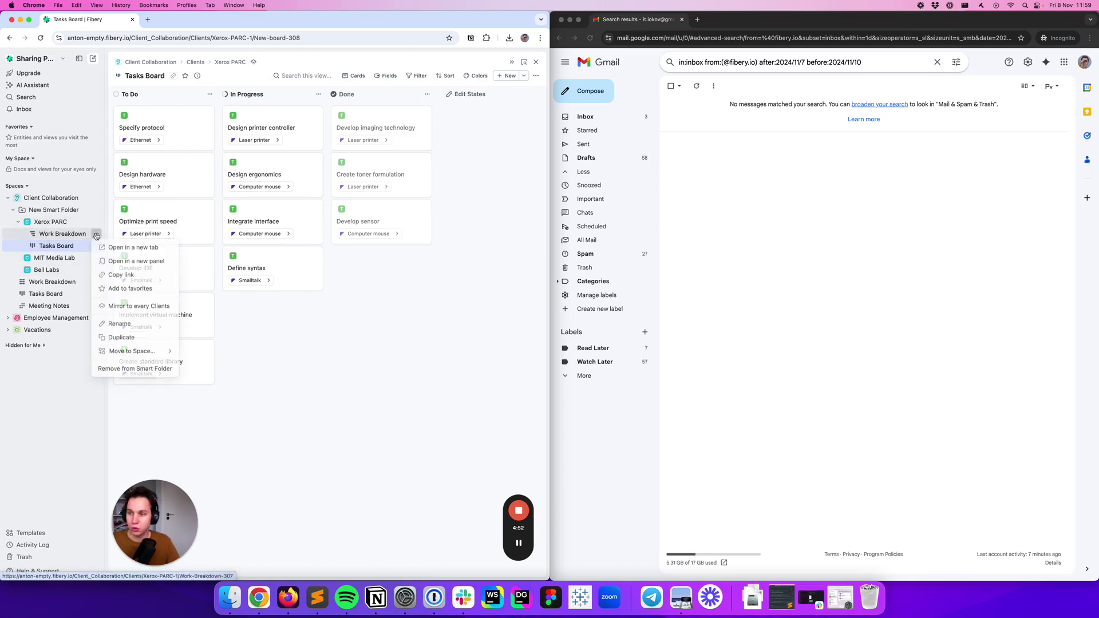
{"action": "left_click", "coordinate": [140, 304]}
{"action": "left_click", "coordinate": [96, 245]}
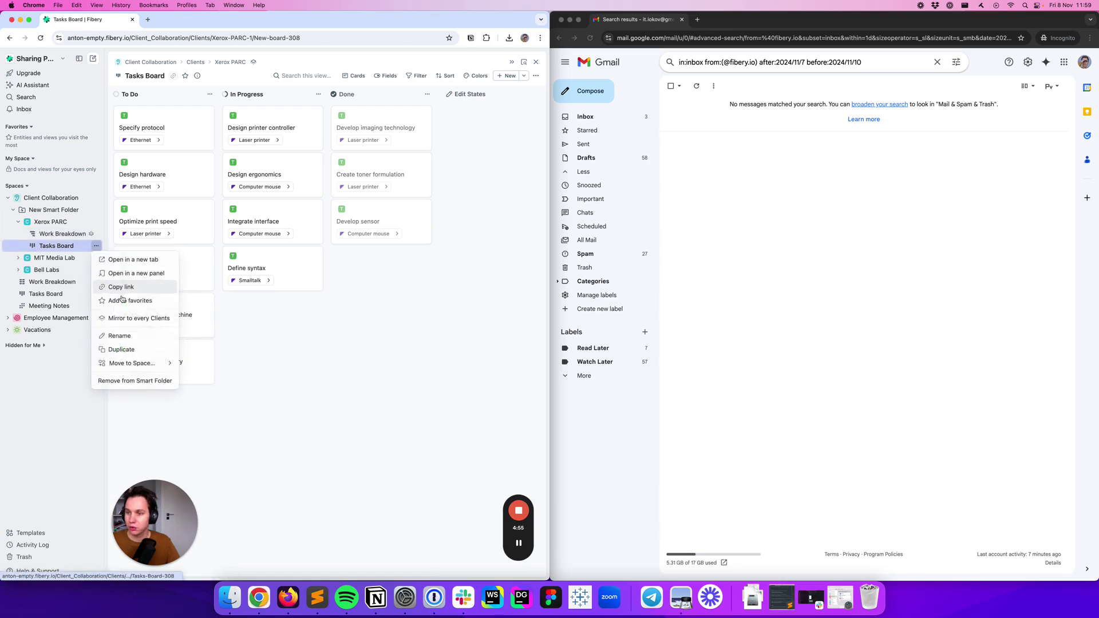
{"action": "left_click", "coordinate": [140, 314]}
{"action": "left_click", "coordinate": [18, 258]}
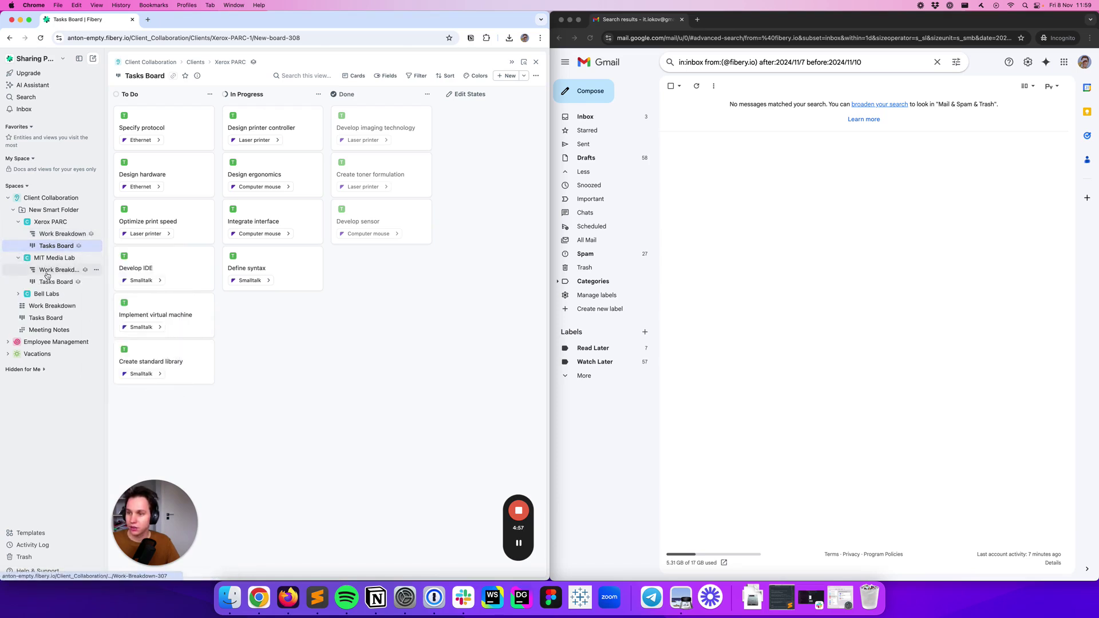
{"action": "left_click", "coordinate": [49, 281]}
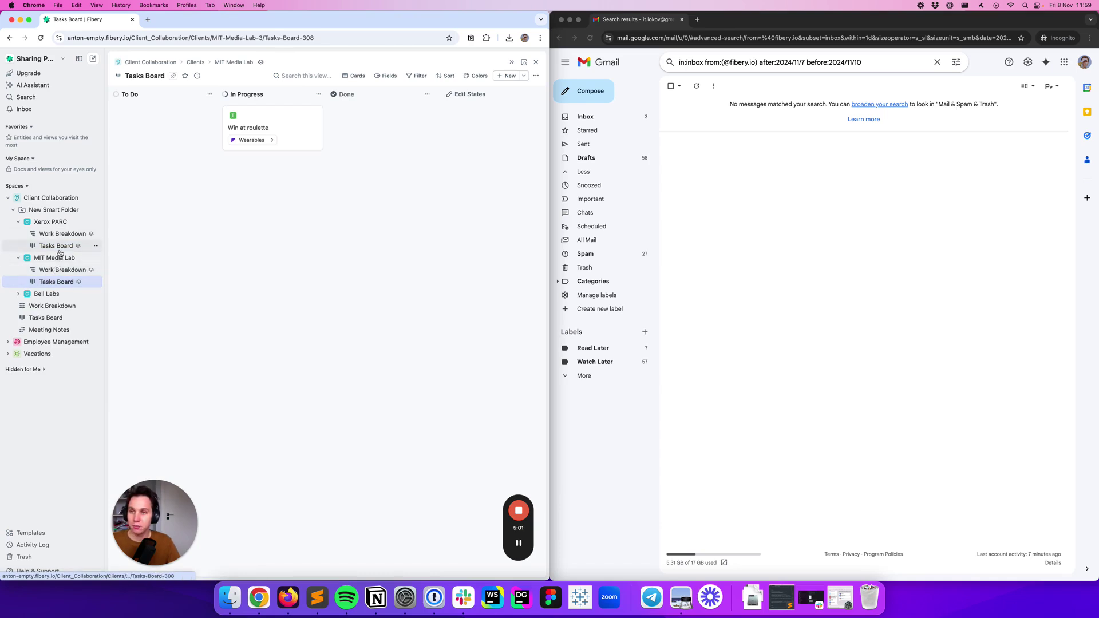
{"action": "left_click", "coordinate": [59, 250]}
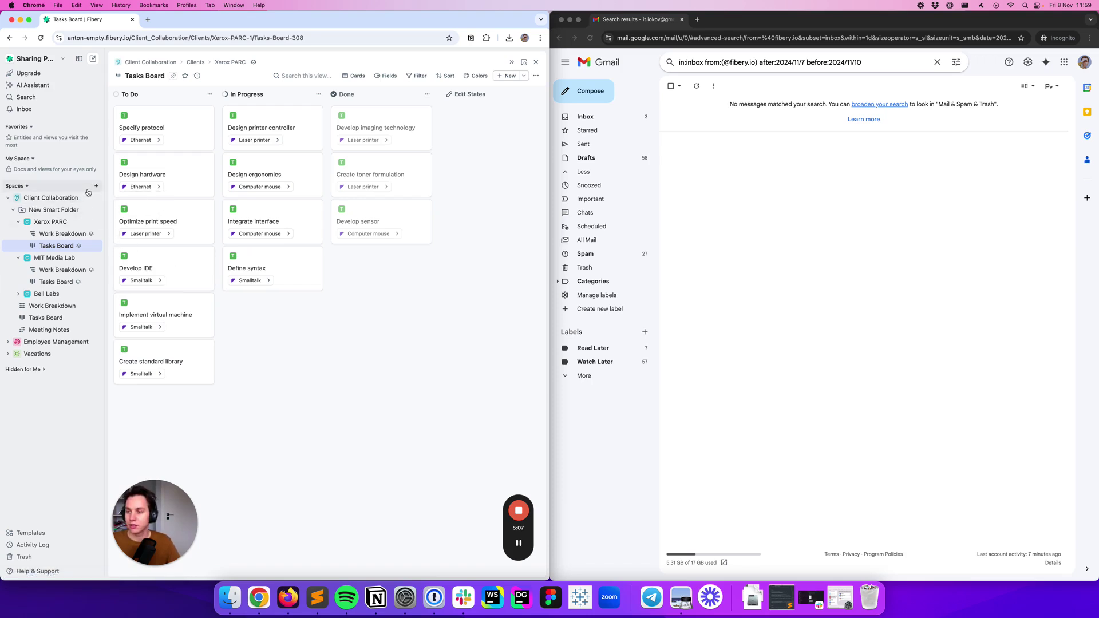
Convert New Smart Folder into a Smart Section renamed Clients, then open Xerox PARC
{"action": "left_click", "coordinate": [85, 209]}
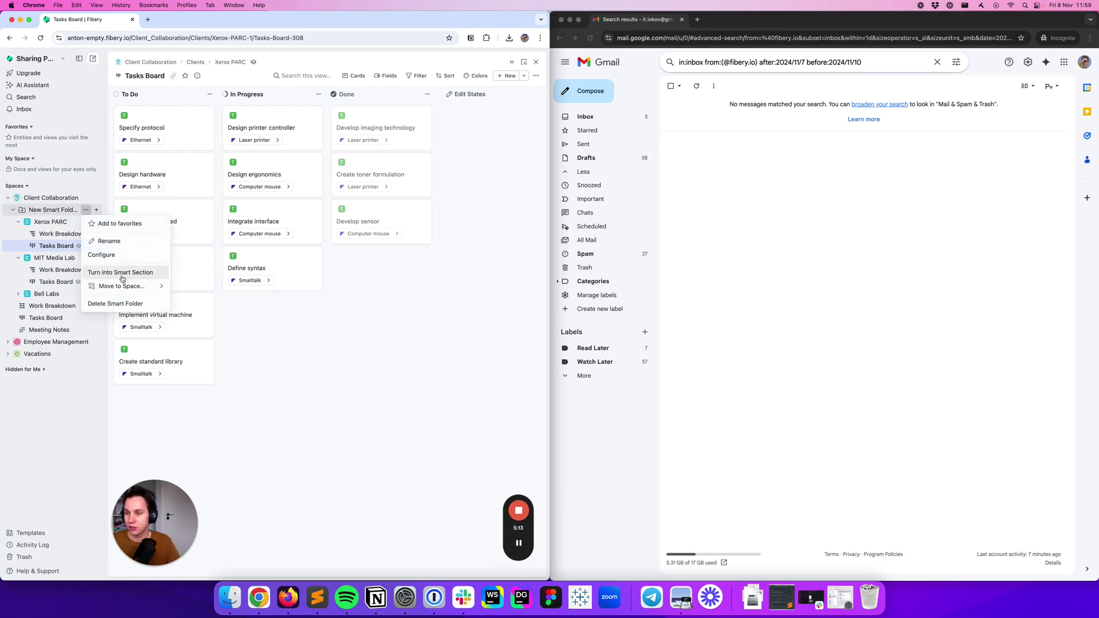
{"action": "left_click", "coordinate": [121, 272]}
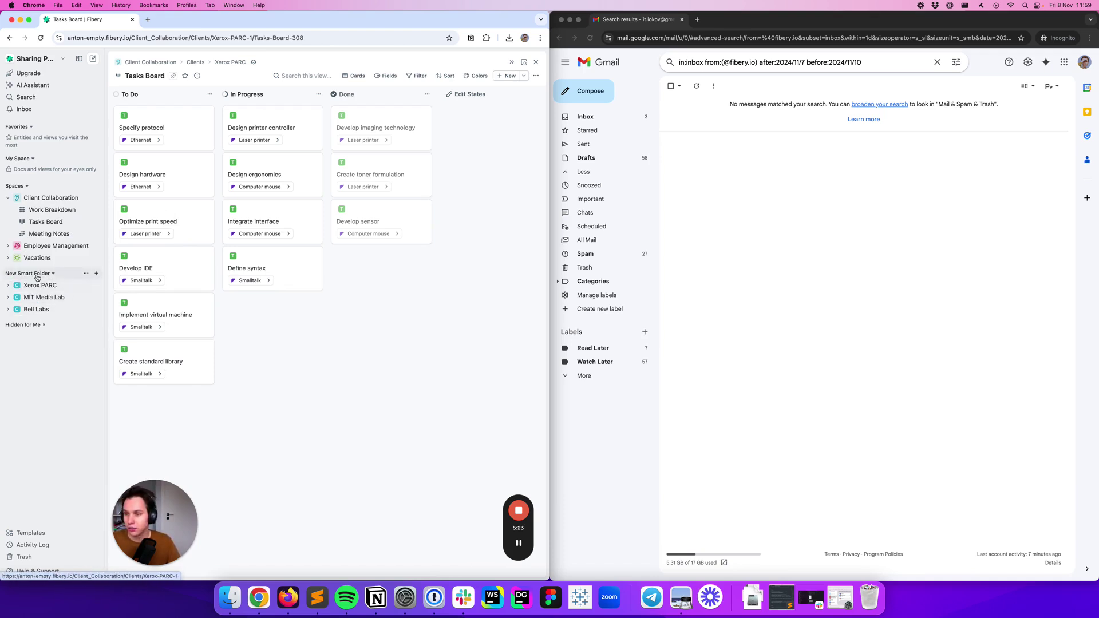
{"action": "left_click", "coordinate": [86, 274]}
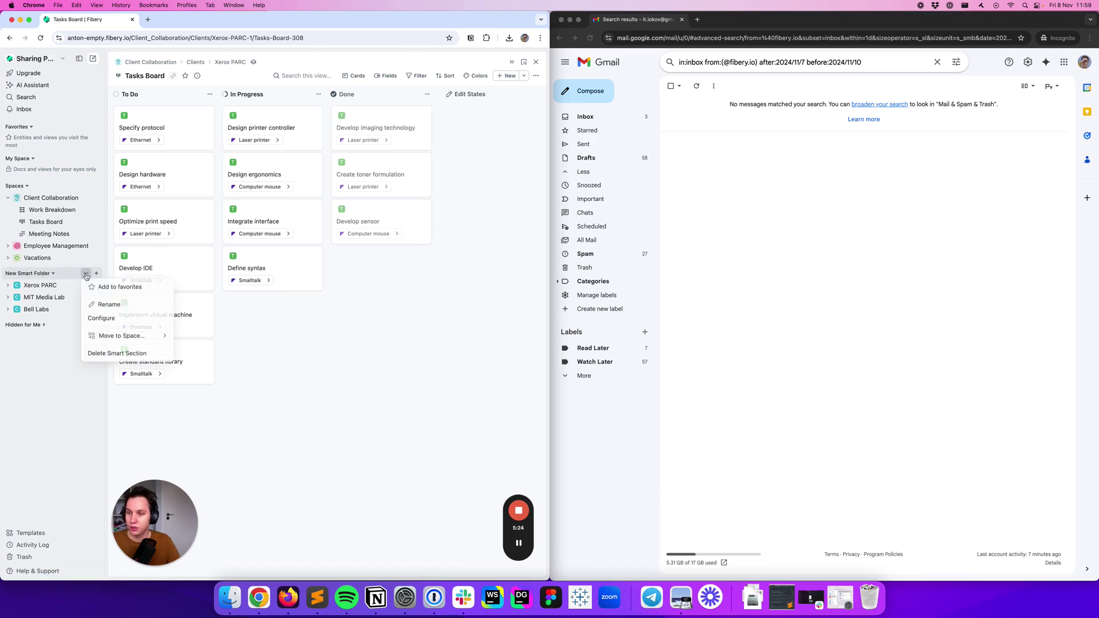
{"action": "left_click", "coordinate": [100, 304]}
{"action": "type", "text": "Clients"}
{"action": "key", "text": "Return"}
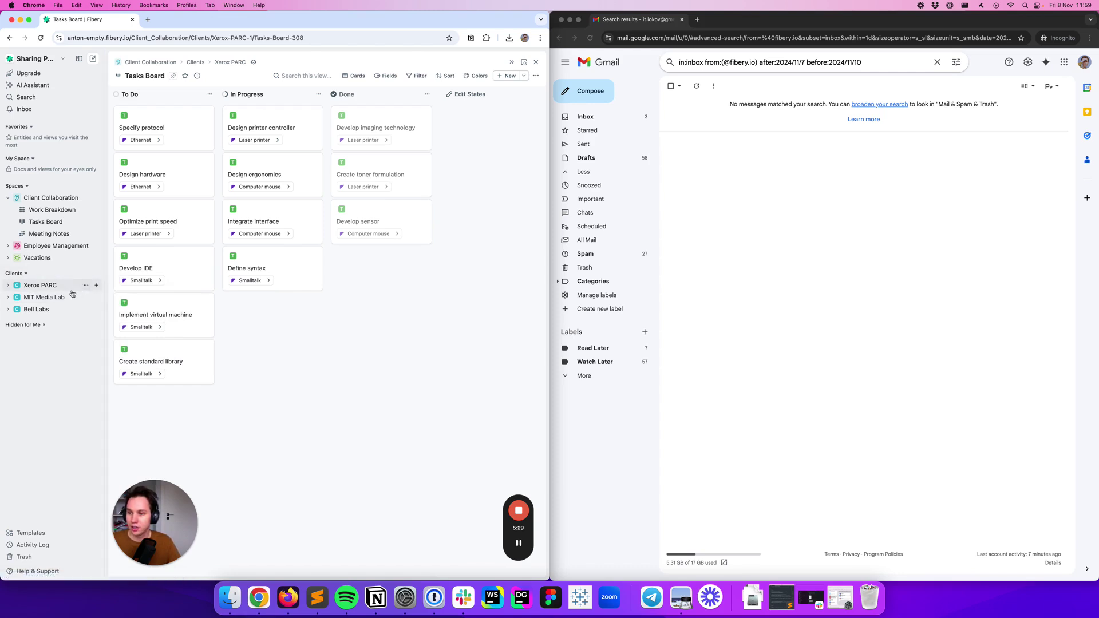
{"action": "left_click", "coordinate": [59, 290]}
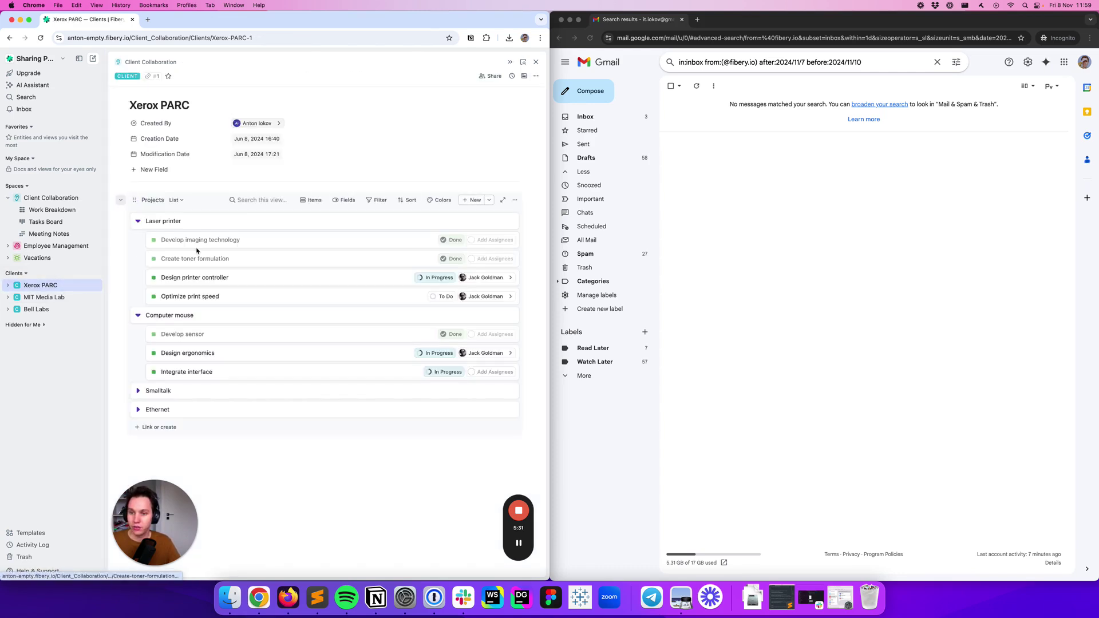
Share Xerox PARC with the guest's e-mail address under the Client Manager role
{"action": "left_click", "coordinate": [490, 76]}
{"action": "left_click", "coordinate": [313, 147]}
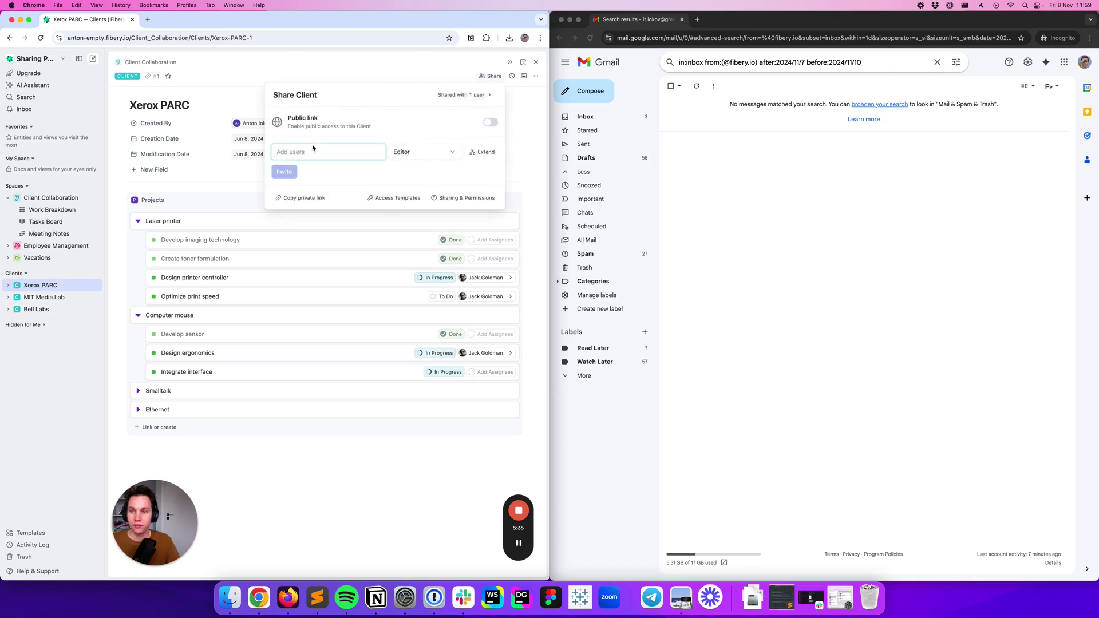
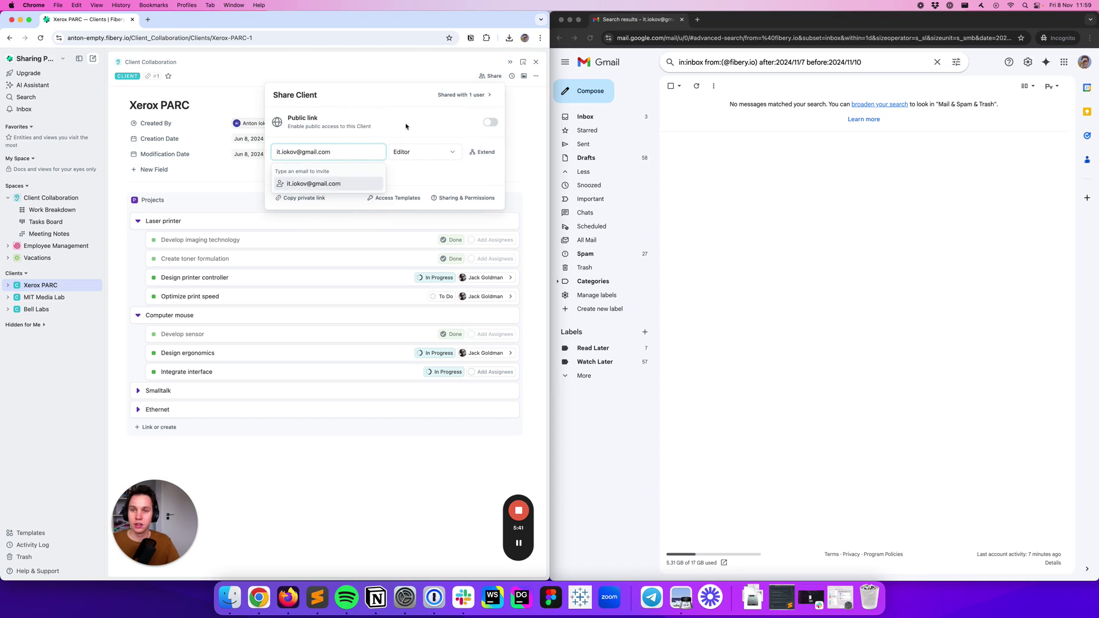
{"action": "left_click", "coordinate": [344, 184]}
{"action": "left_click", "coordinate": [426, 152]}
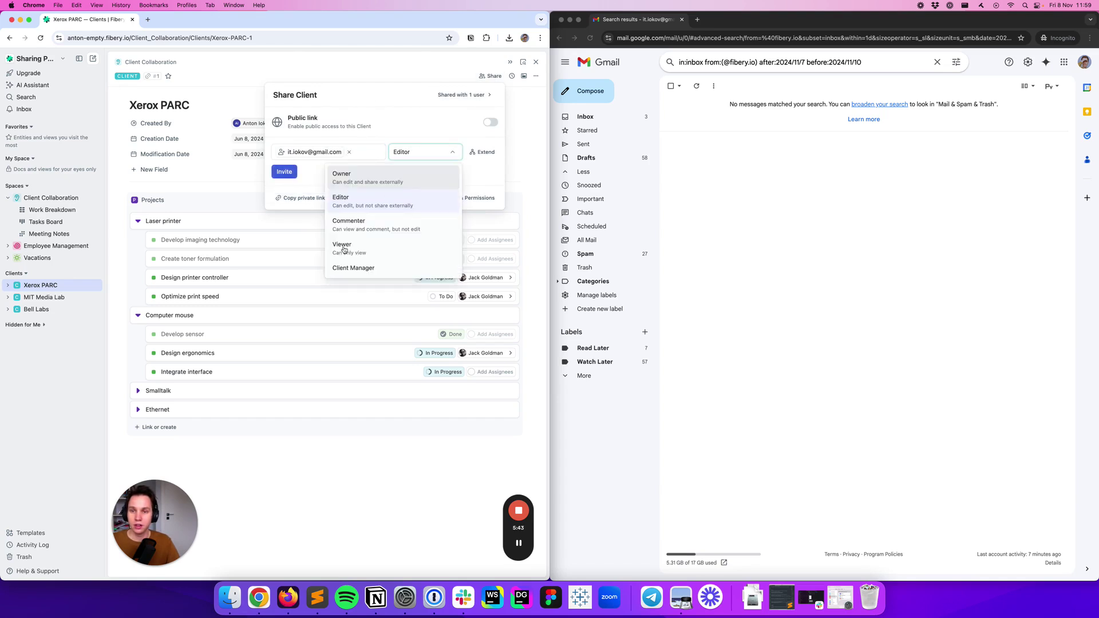
{"action": "left_click", "coordinate": [344, 268]}
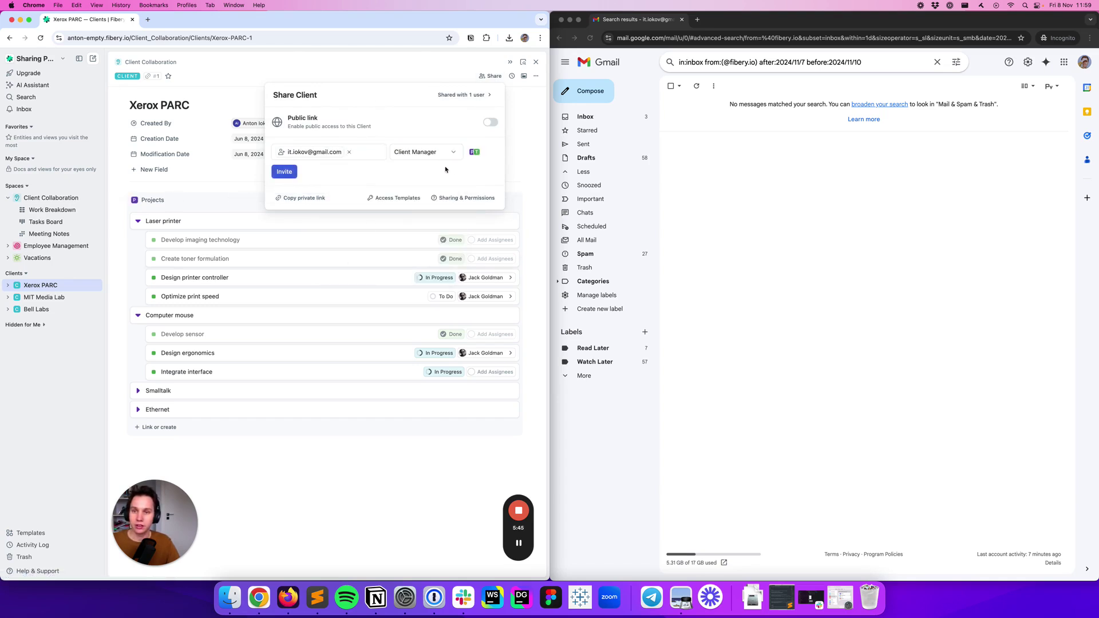
{"action": "left_click", "coordinate": [273, 172]}
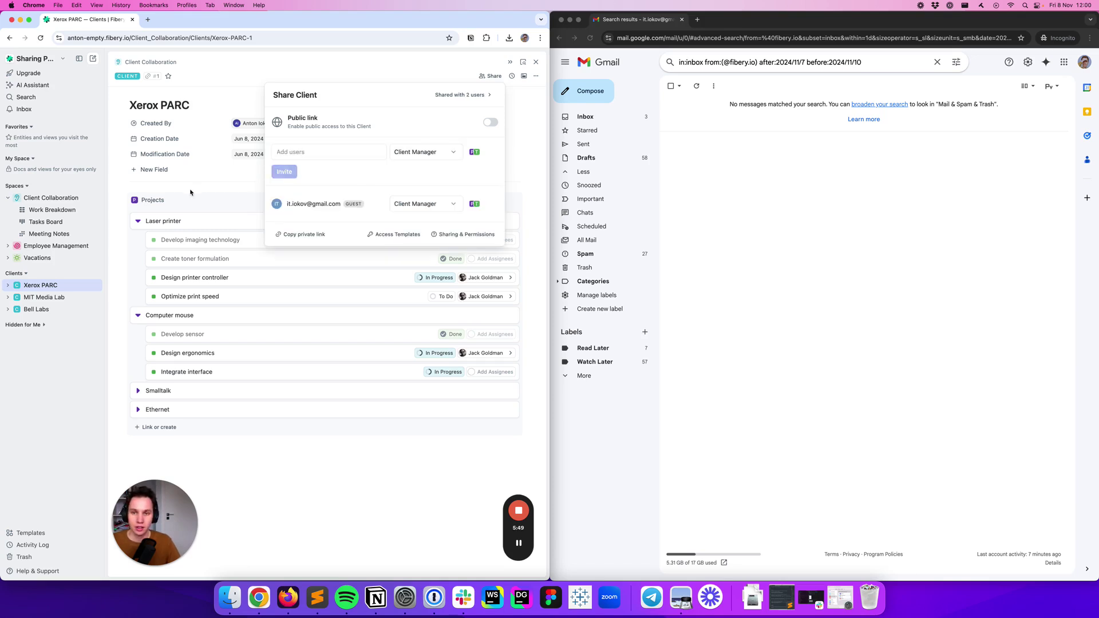
{"action": "left_click", "coordinate": [312, 69]}
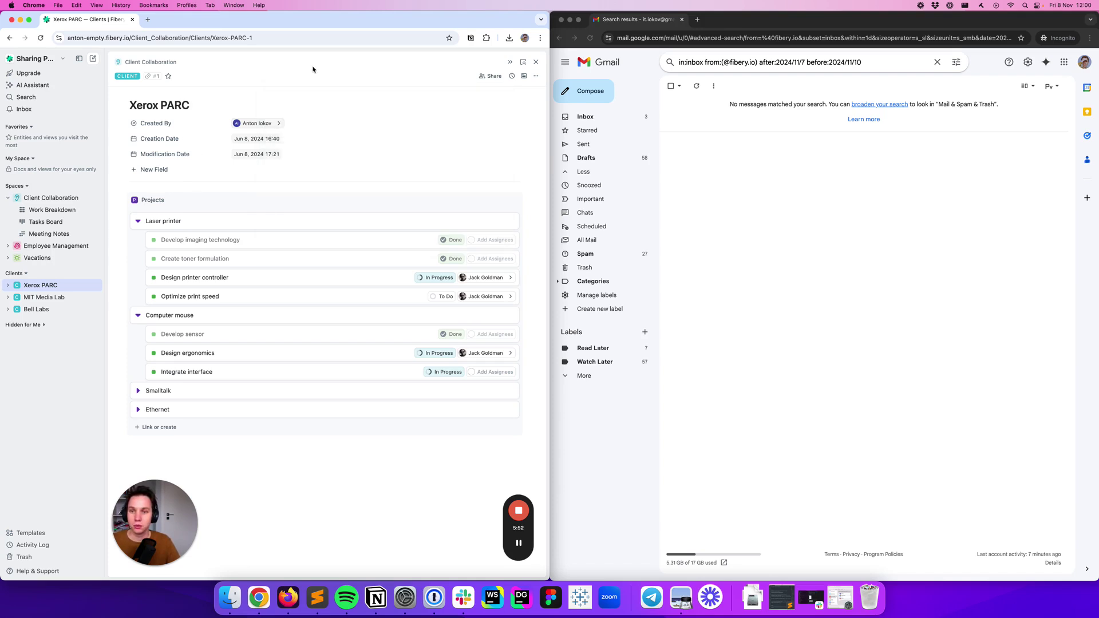
Open the Fibery invitation e-mail in Gmail and sign in with the guest's Google account
{"action": "left_click", "coordinate": [921, 228]}
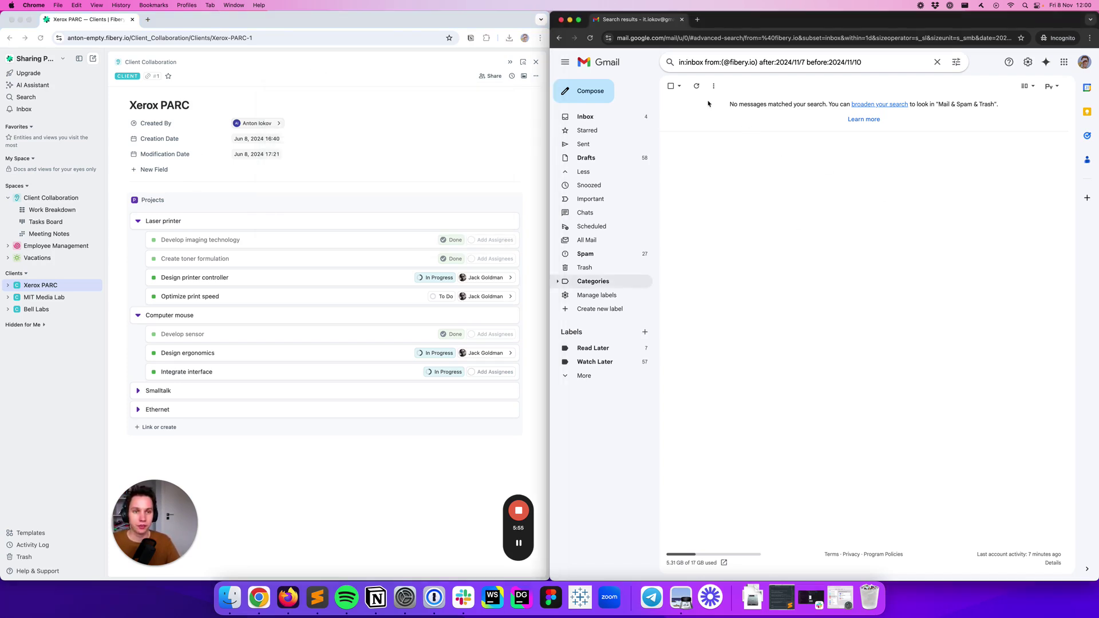
{"action": "left_click", "coordinate": [696, 86]}
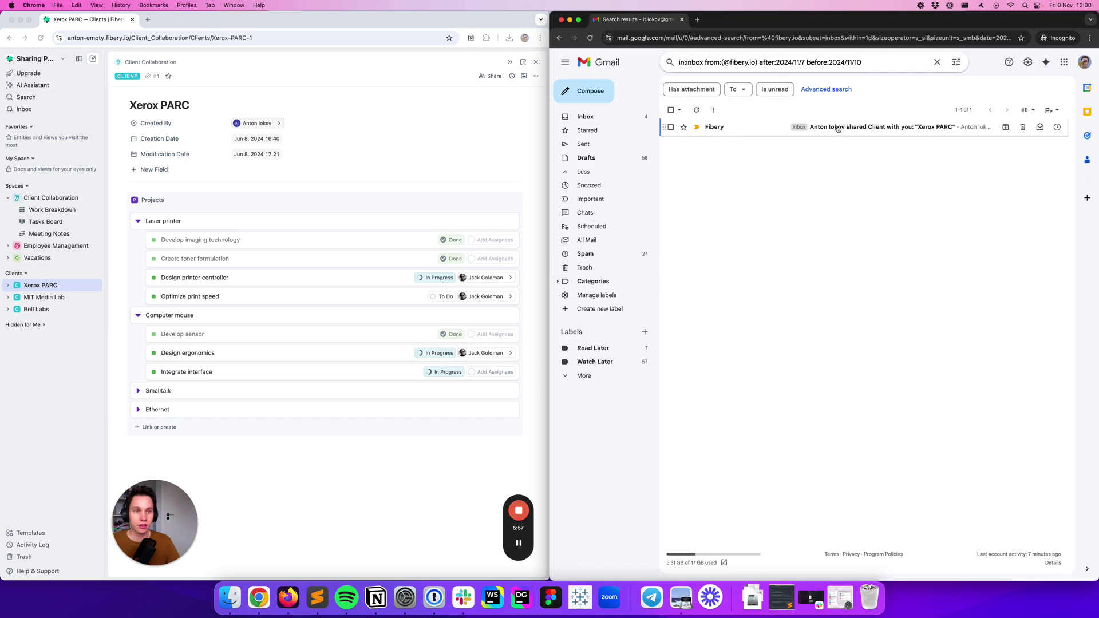
{"action": "left_click", "coordinate": [833, 129]}
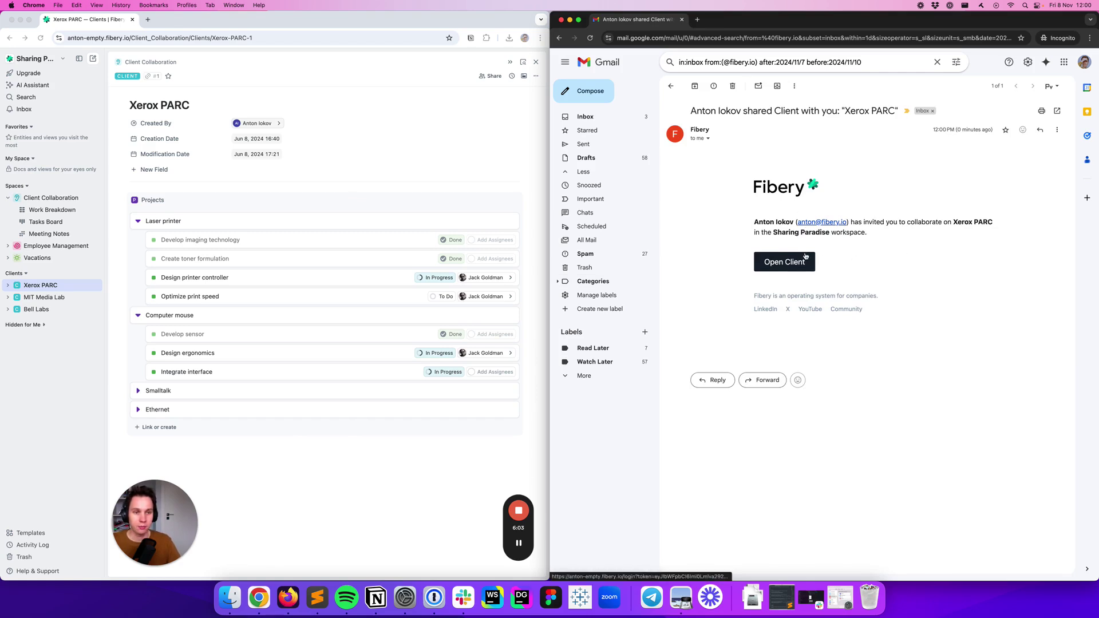
{"action": "left_click", "coordinate": [806, 259]}
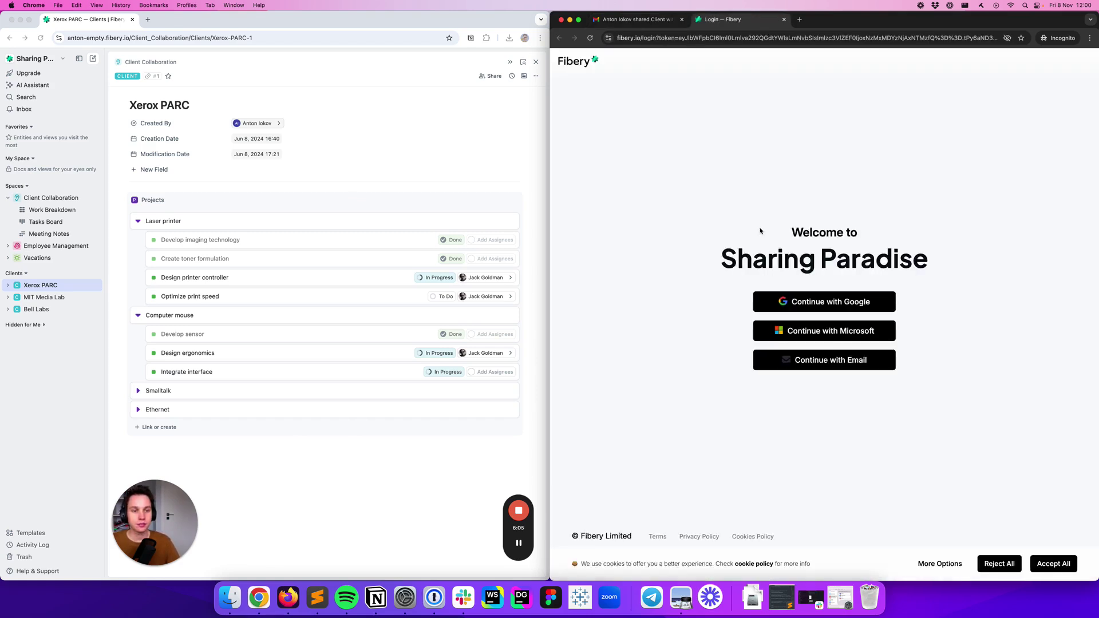
{"action": "left_click", "coordinate": [801, 302]}
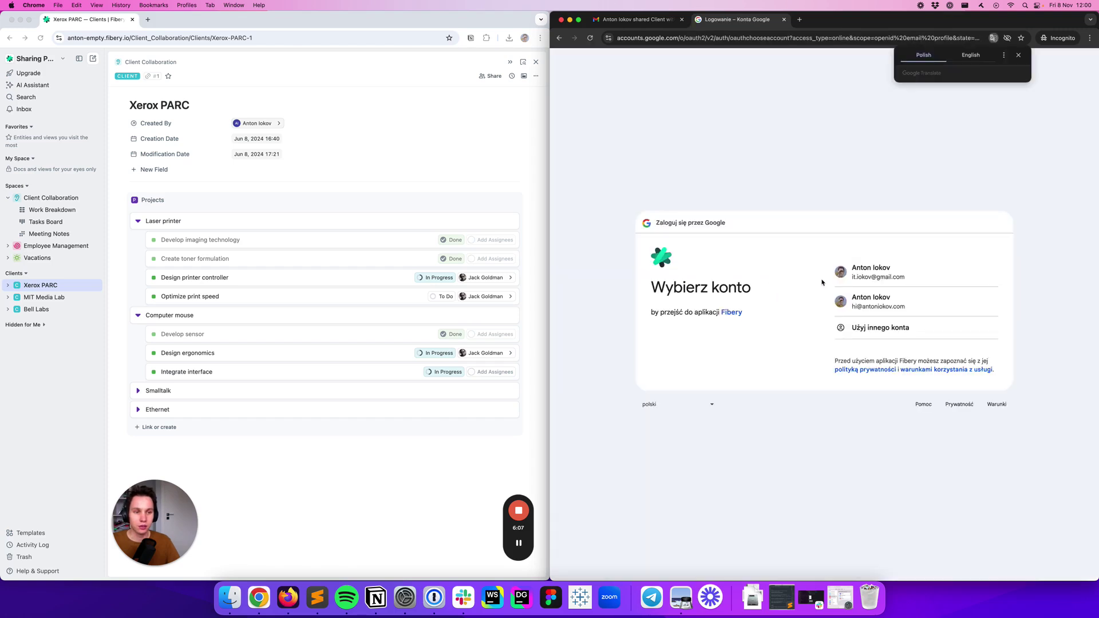
{"action": "left_click", "coordinate": [861, 278]}
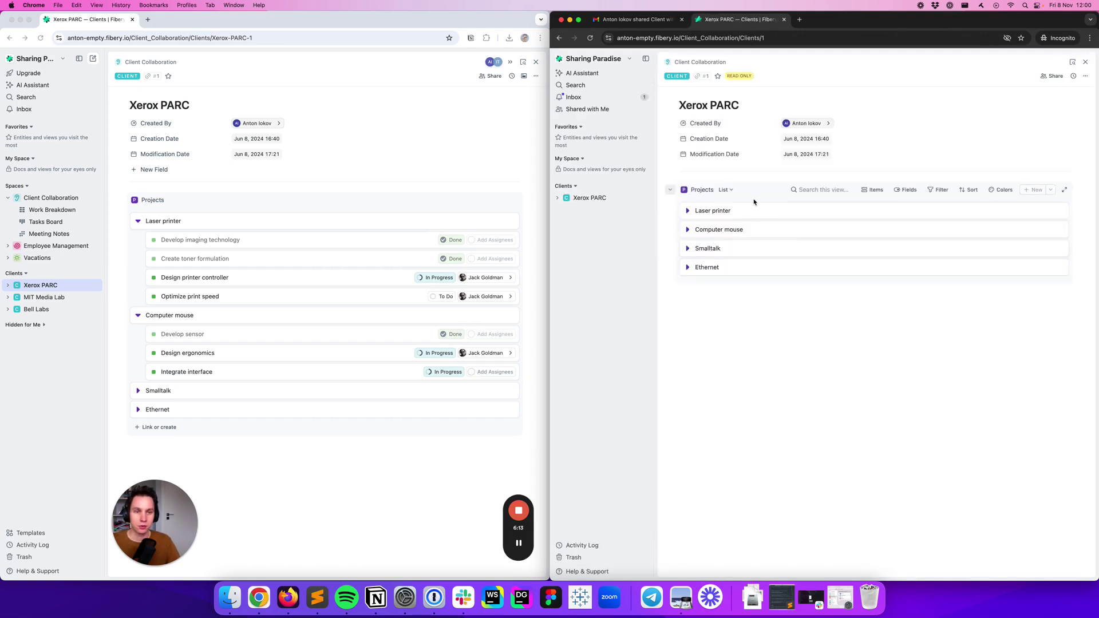
As the guest, open Xerox PARC's Work Breakdown and then its Tasks Board
{"action": "left_click", "coordinate": [560, 197]}
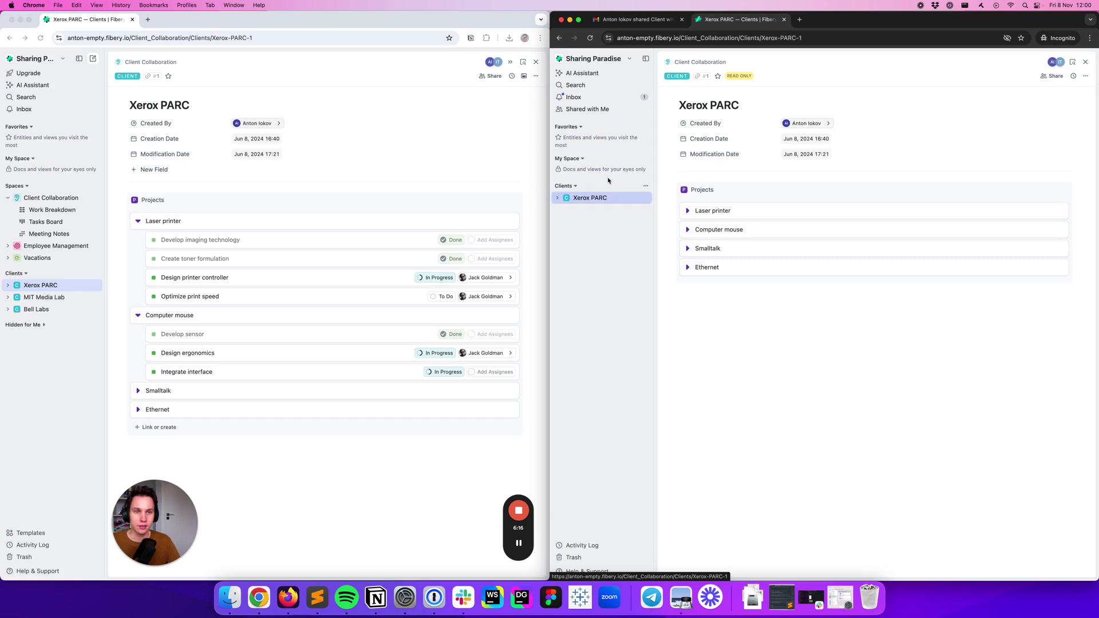
{"action": "left_click", "coordinate": [687, 211]}
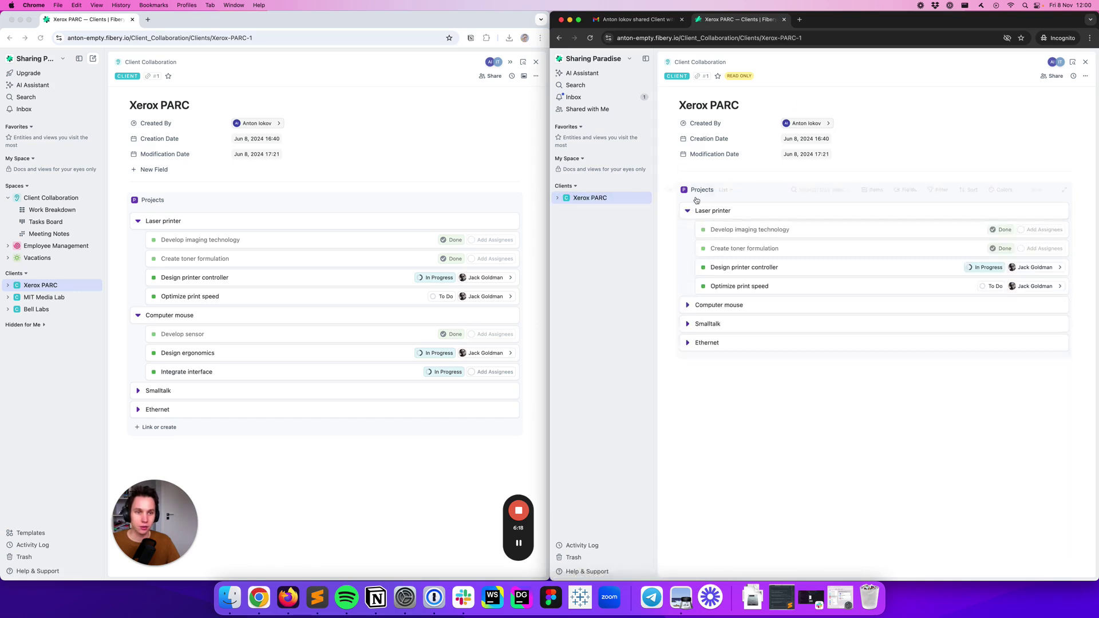
{"action": "left_click", "coordinate": [559, 199]}
{"action": "left_click", "coordinate": [601, 210]}
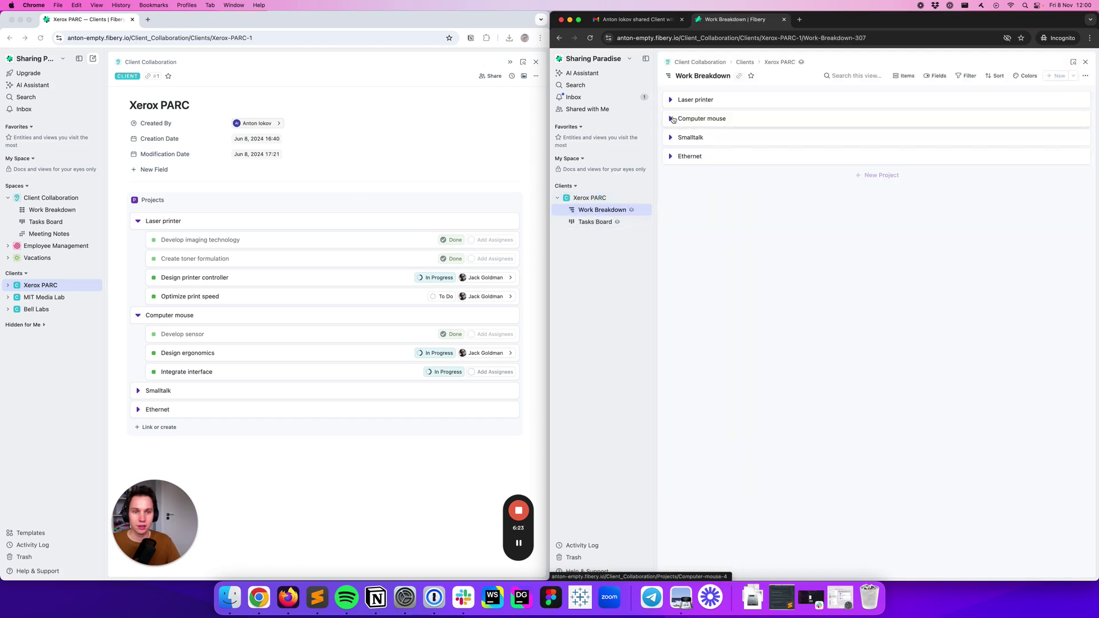
{"action": "left_click", "coordinate": [670, 118]}
{"action": "left_click", "coordinate": [617, 223]}
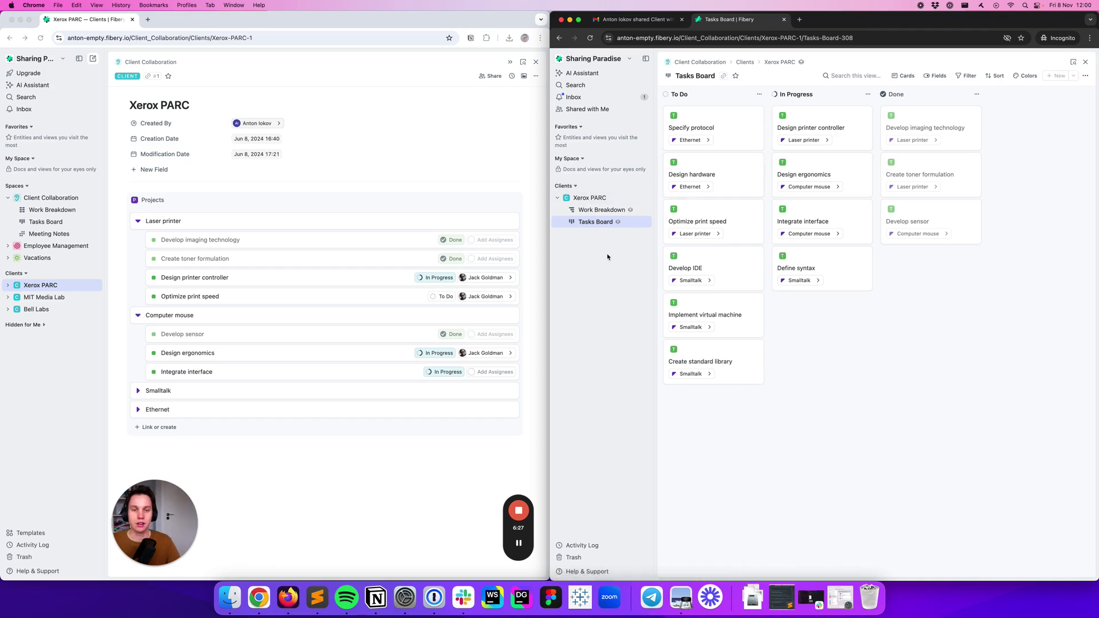
In the admin window, expand MIT Media Lab to show its views
{"action": "left_click", "coordinate": [8, 298]}
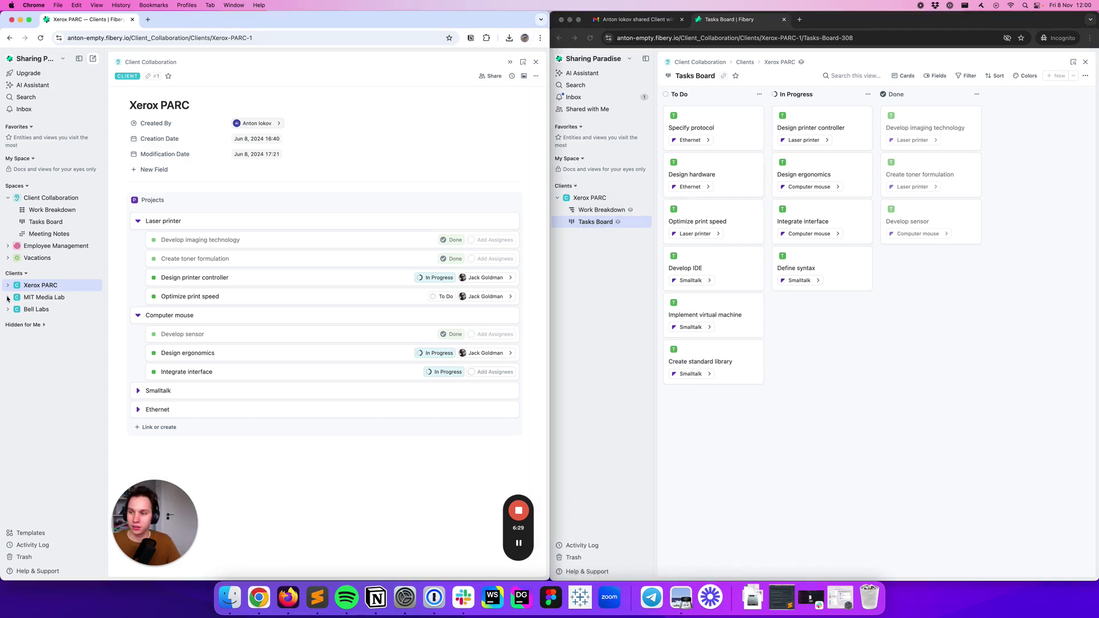
{"action": "left_click", "coordinate": [8, 298]}
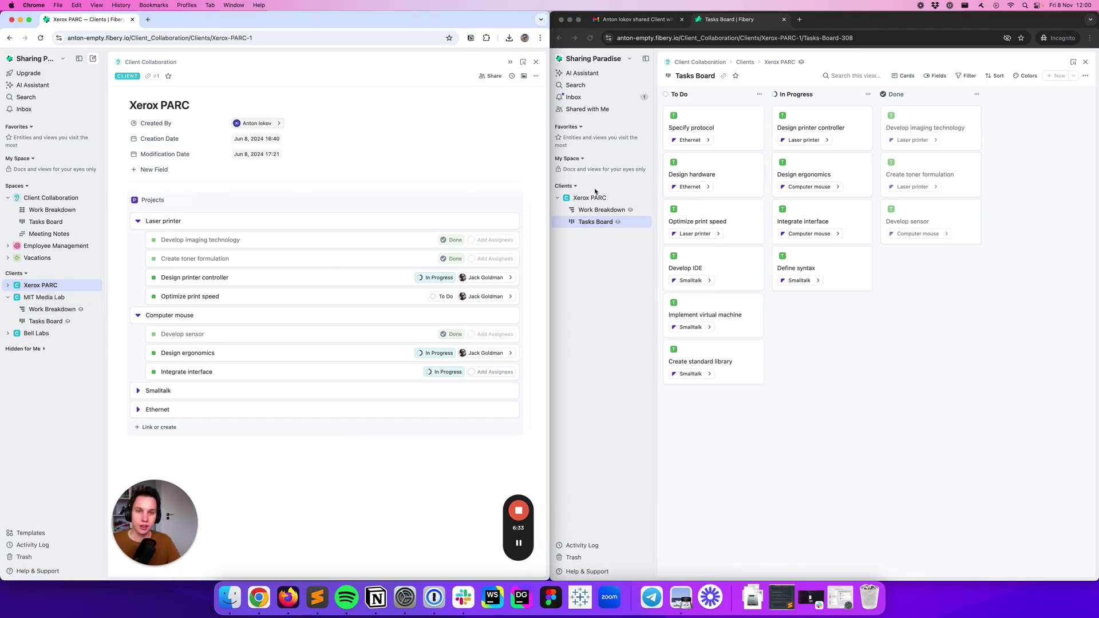
{"action": "left_click", "coordinate": [633, 276]}
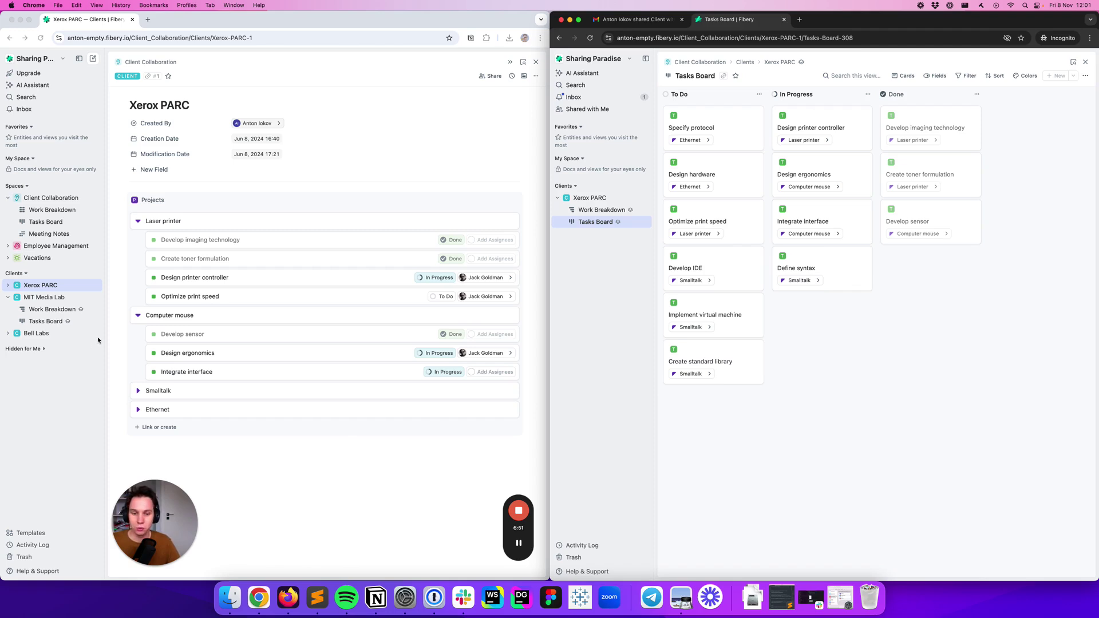
{"action": "left_click", "coordinate": [246, 472]}
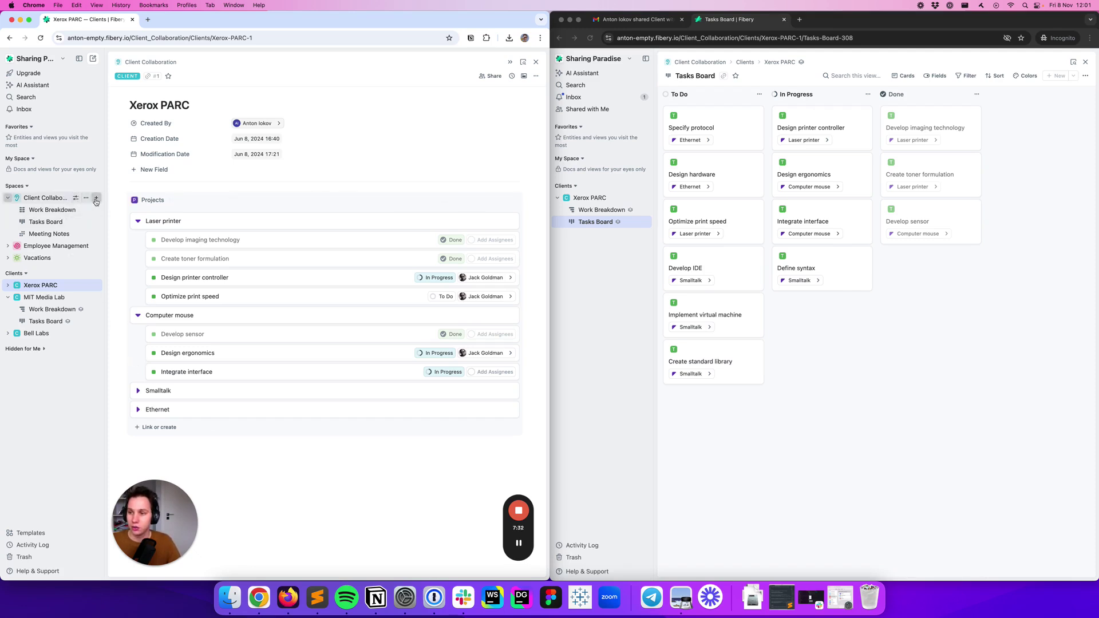
Create a new smart folder in Client Collaboration using the User database as its first level
{"action": "left_click", "coordinate": [96, 198]}
{"action": "left_click", "coordinate": [155, 400]}
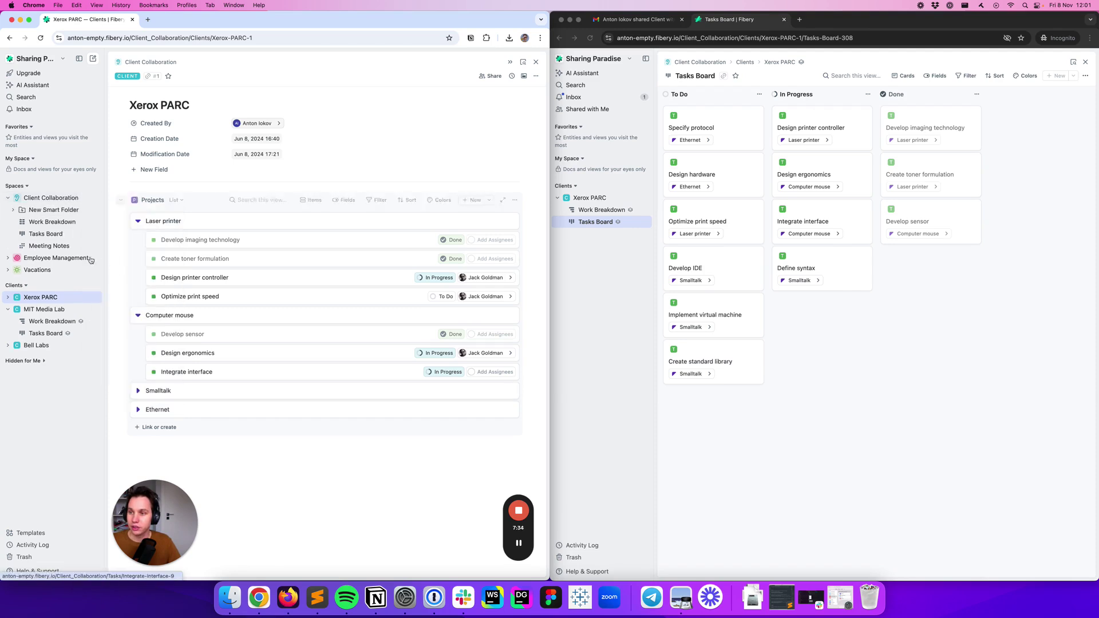
{"action": "left_click", "coordinate": [156, 231]}
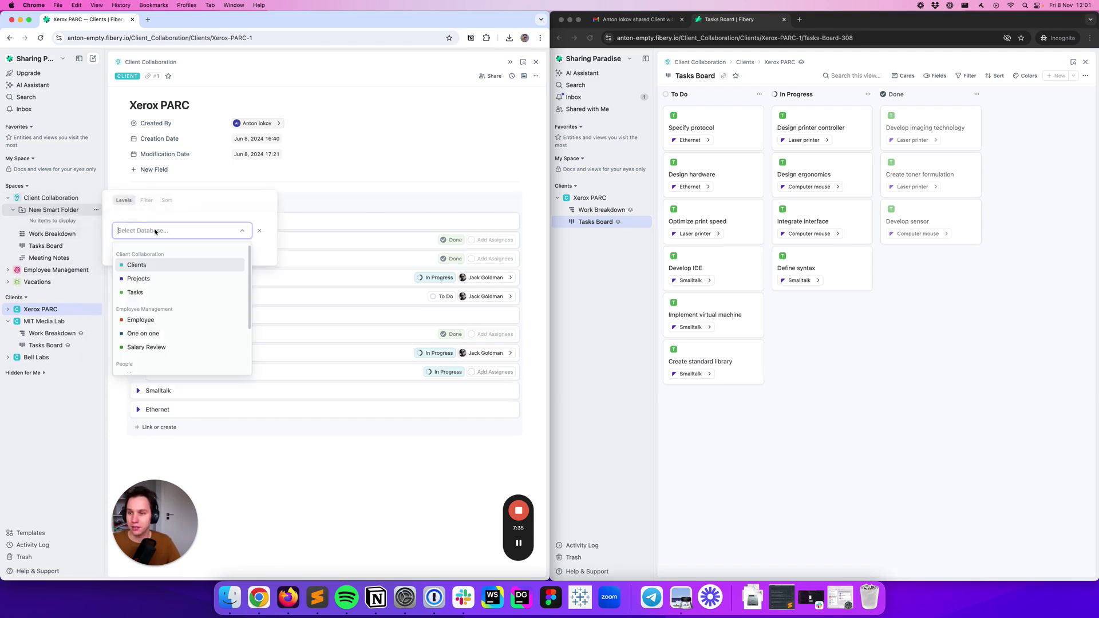
{"action": "type", "text": "user"}
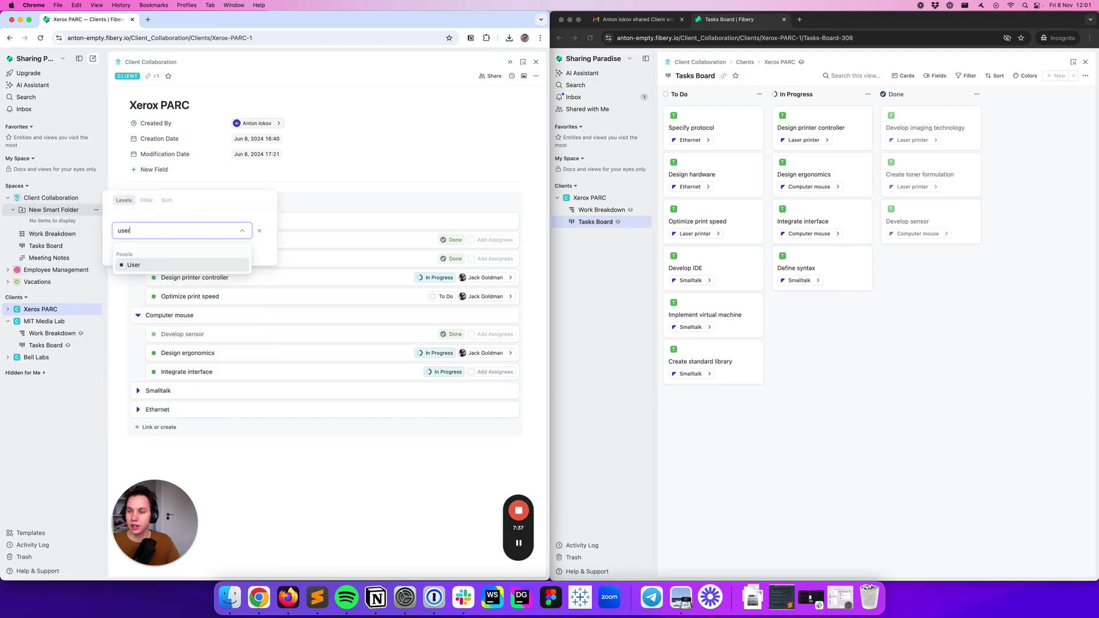
{"action": "key", "text": "Return"}
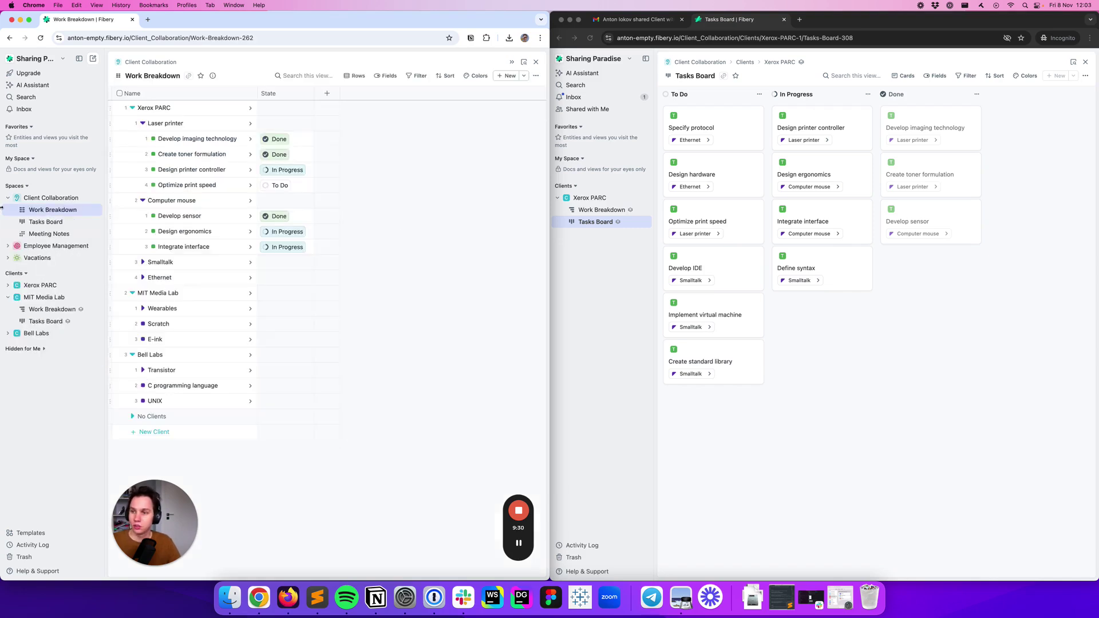
{"action": "left_click", "coordinate": [98, 197]}
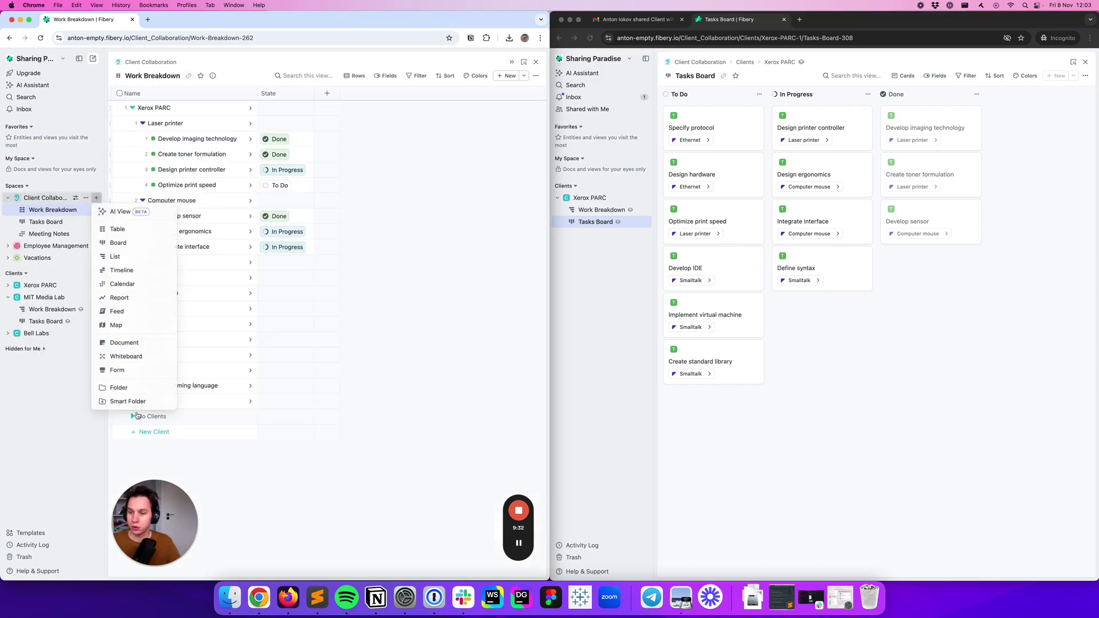
{"action": "left_click", "coordinate": [144, 402]}
{"action": "left_click", "coordinate": [72, 211]}
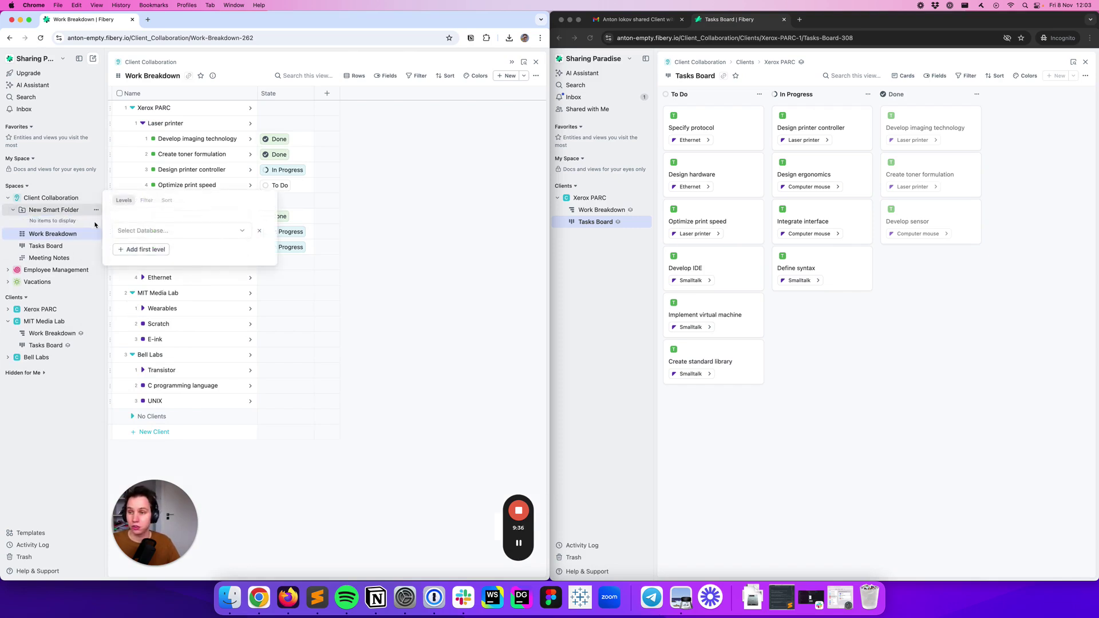
{"action": "left_click", "coordinate": [126, 231]}
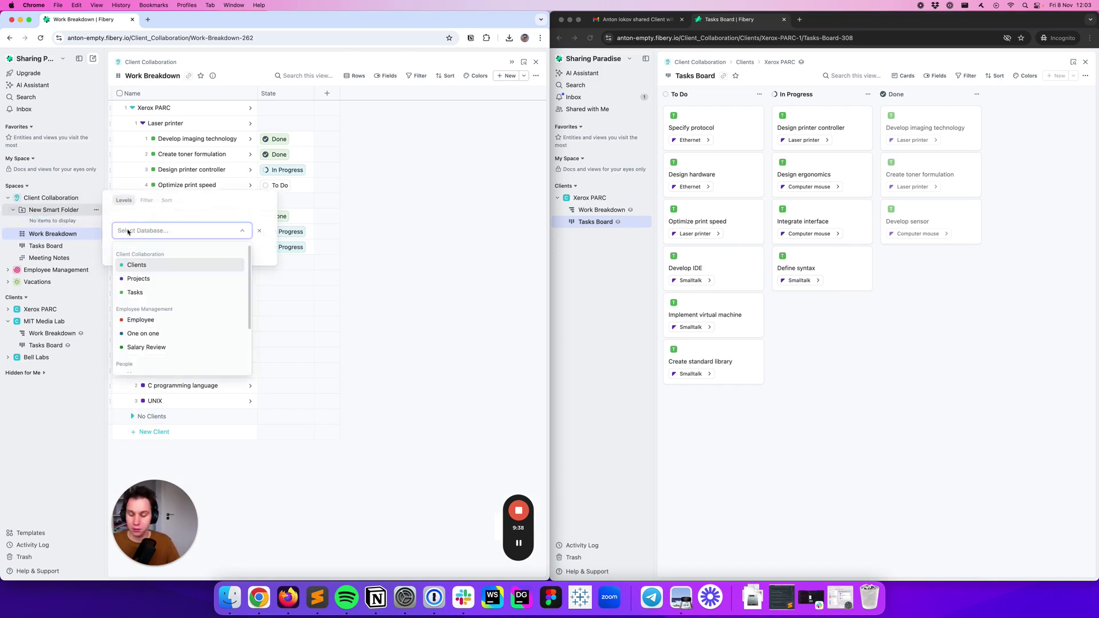
{"action": "type", "text": "user"}
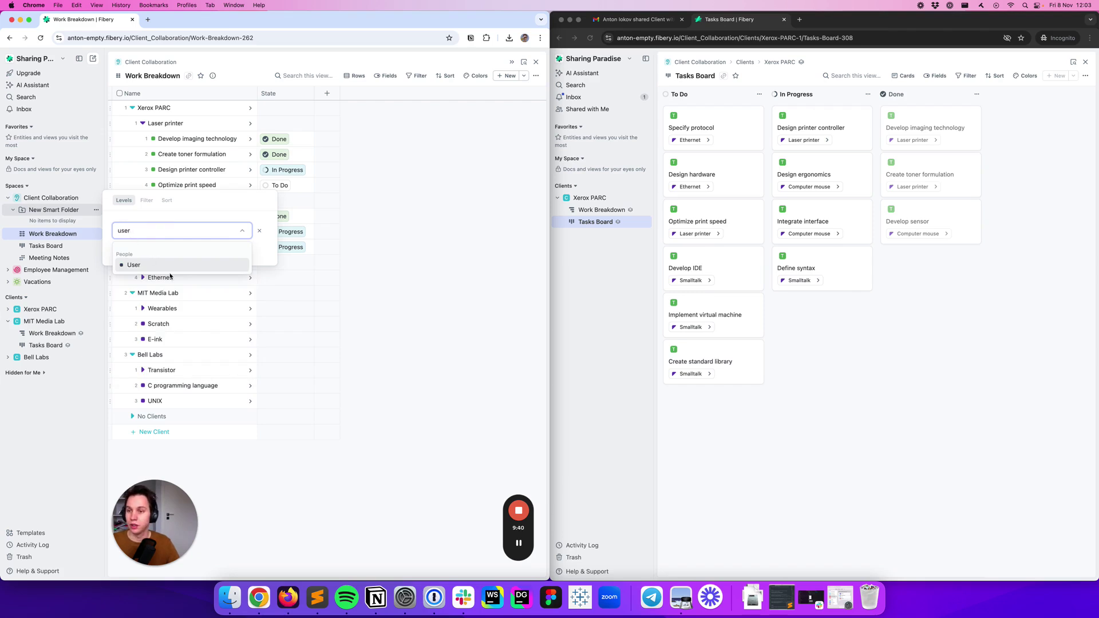
{"action": "left_click", "coordinate": [164, 264]}
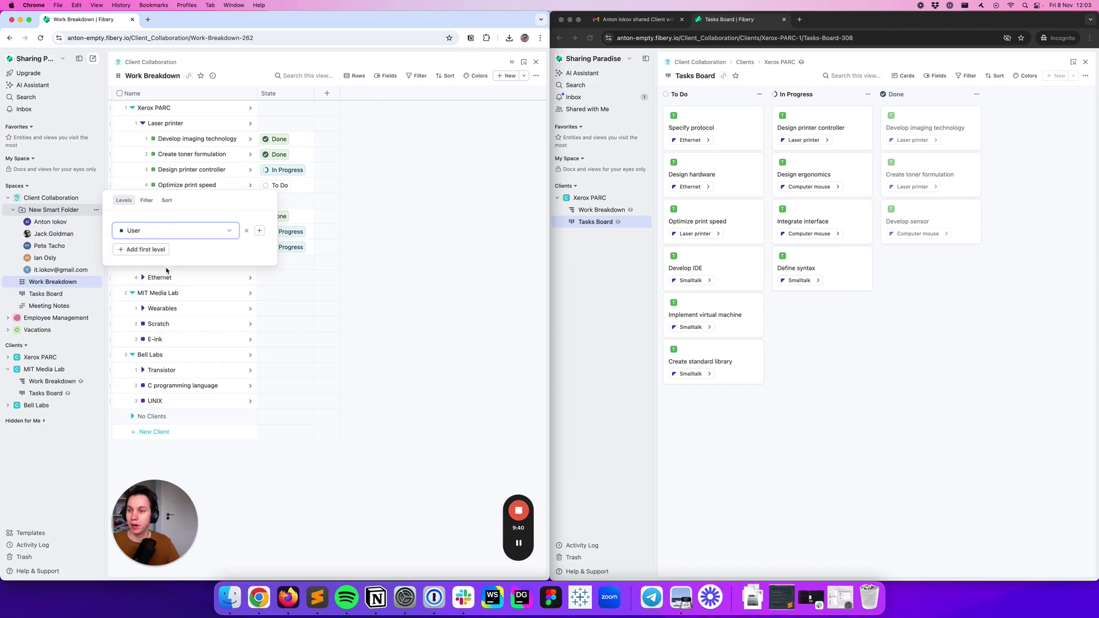
{"action": "left_click", "coordinate": [96, 223]}
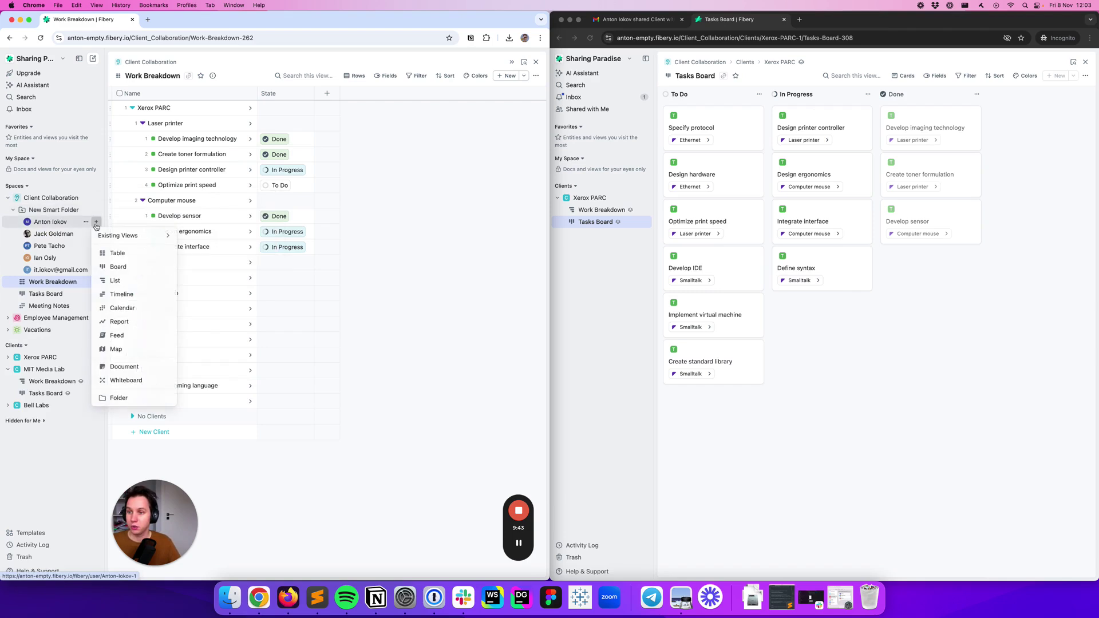
{"action": "left_click", "coordinate": [134, 270]}
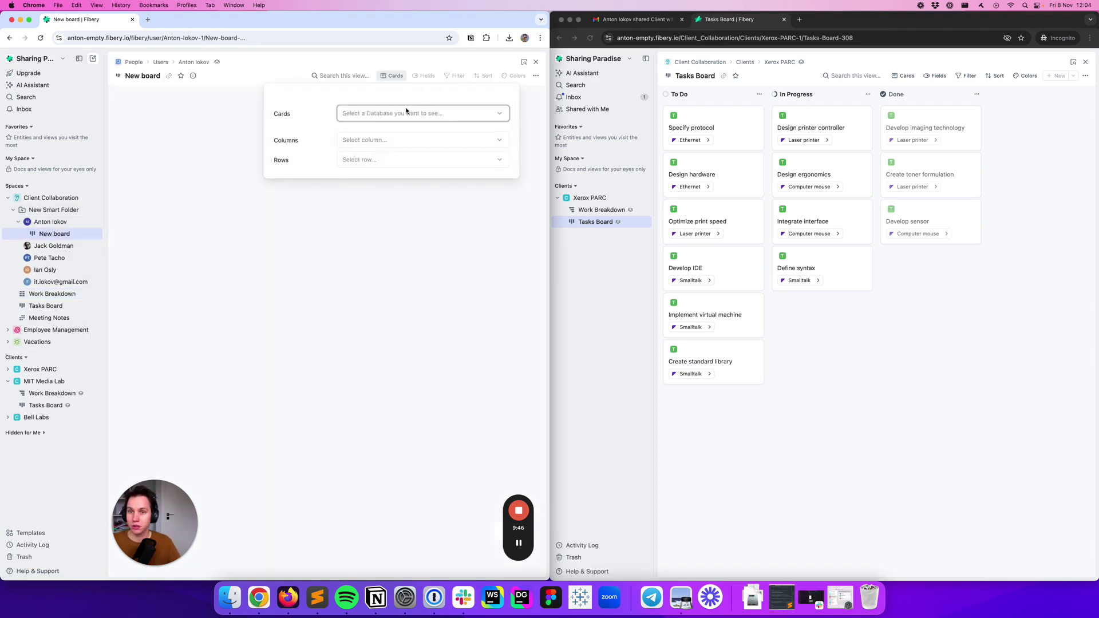
{"action": "left_click", "coordinate": [392, 150]}
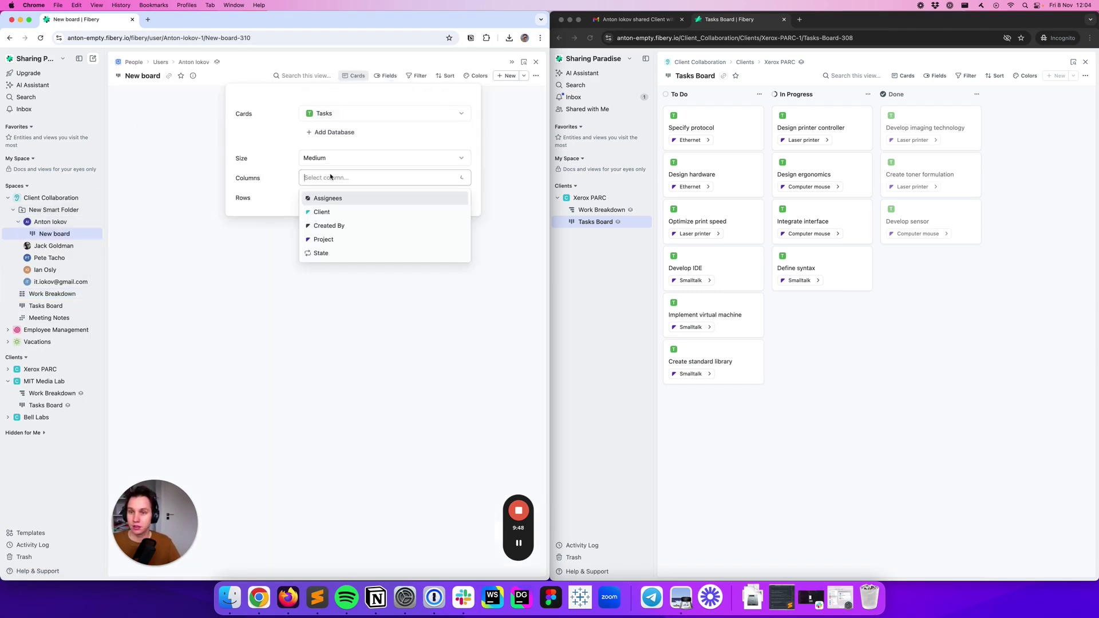
{"action": "left_click", "coordinate": [350, 255]}
{"action": "left_click", "coordinate": [131, 80]}
{"action": "type", "text": "My Tasks"}
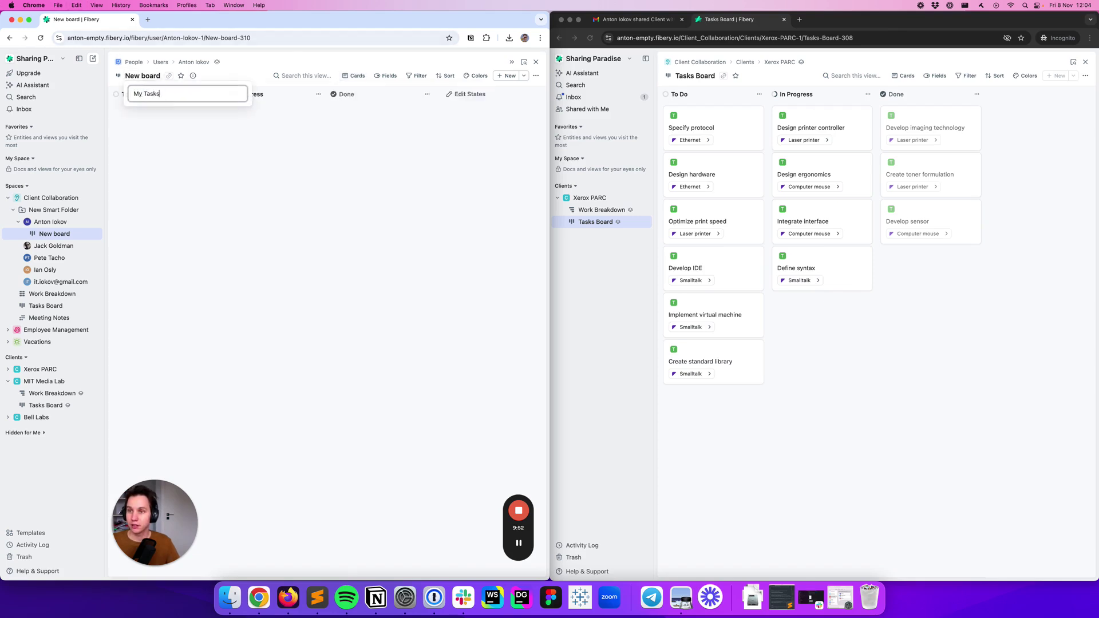
{"action": "key", "text": "Return"}
{"action": "left_click", "coordinate": [417, 76]}
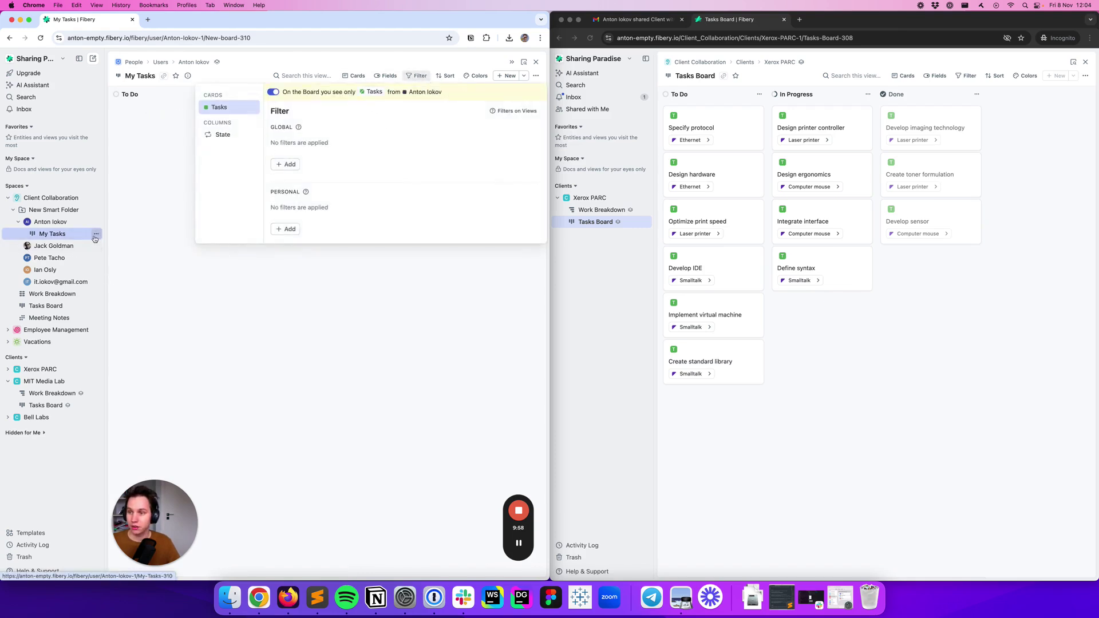
{"action": "left_click", "coordinate": [86, 245]}
{"action": "left_click", "coordinate": [127, 306]}
{"action": "left_click", "coordinate": [23, 246]}
{"action": "left_click", "coordinate": [52, 257]}
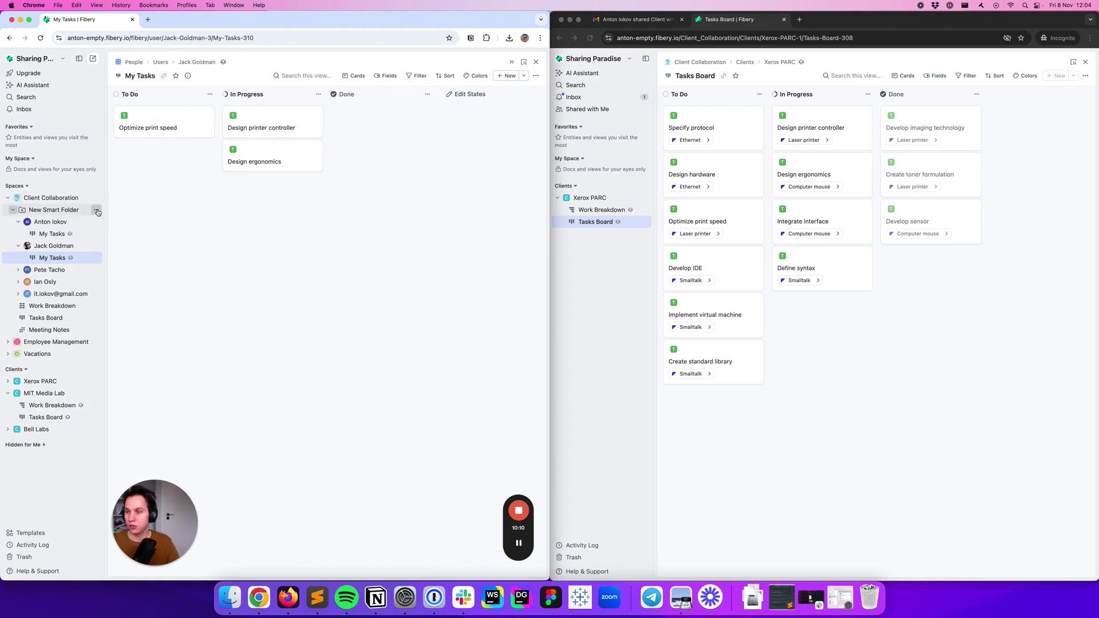
Convert the user-level smart folder into a Smart Section renamed Freelancers
{"action": "left_click", "coordinate": [95, 209]}
{"action": "left_click", "coordinate": [146, 272]}
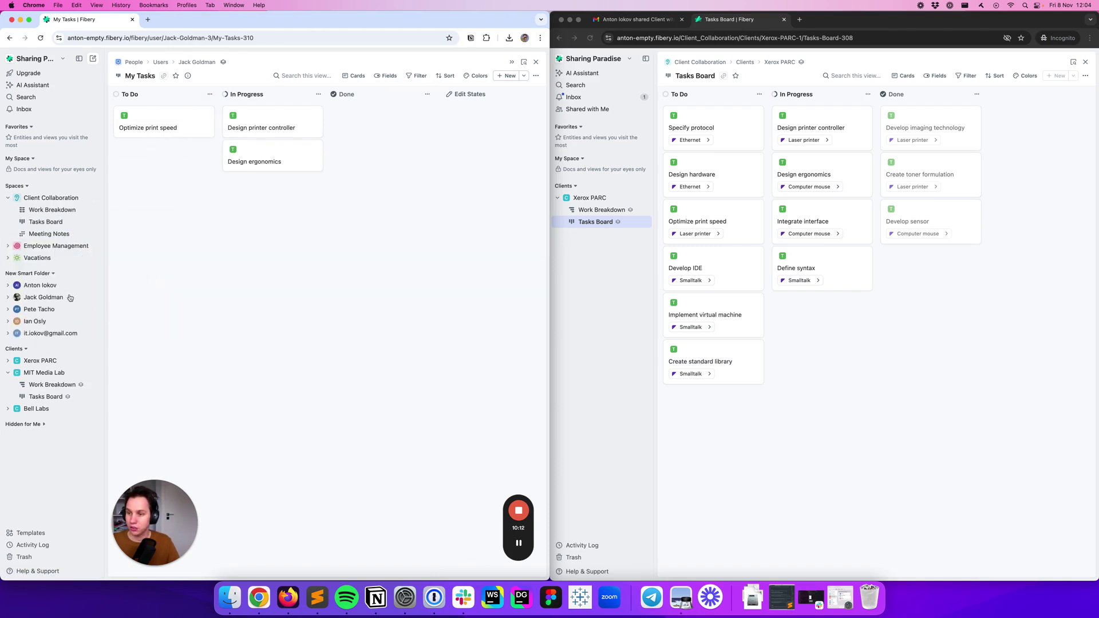
{"action": "left_click", "coordinate": [96, 272]}
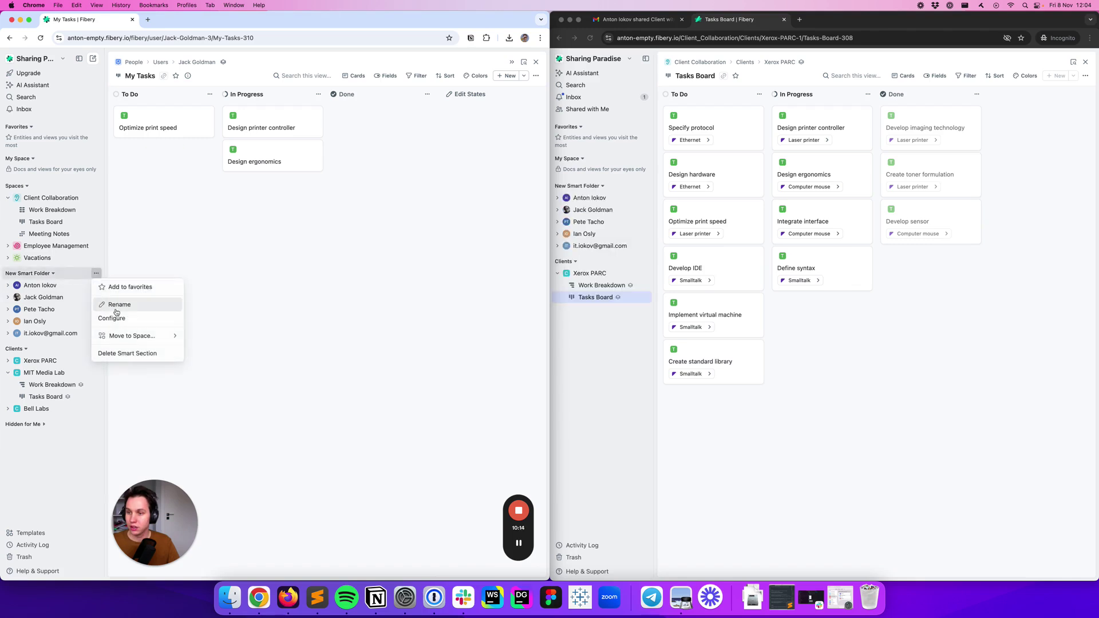
{"action": "left_click", "coordinate": [115, 308]}
{"action": "type", "text": "Freelancers"}
{"action": "key", "text": "Return"}
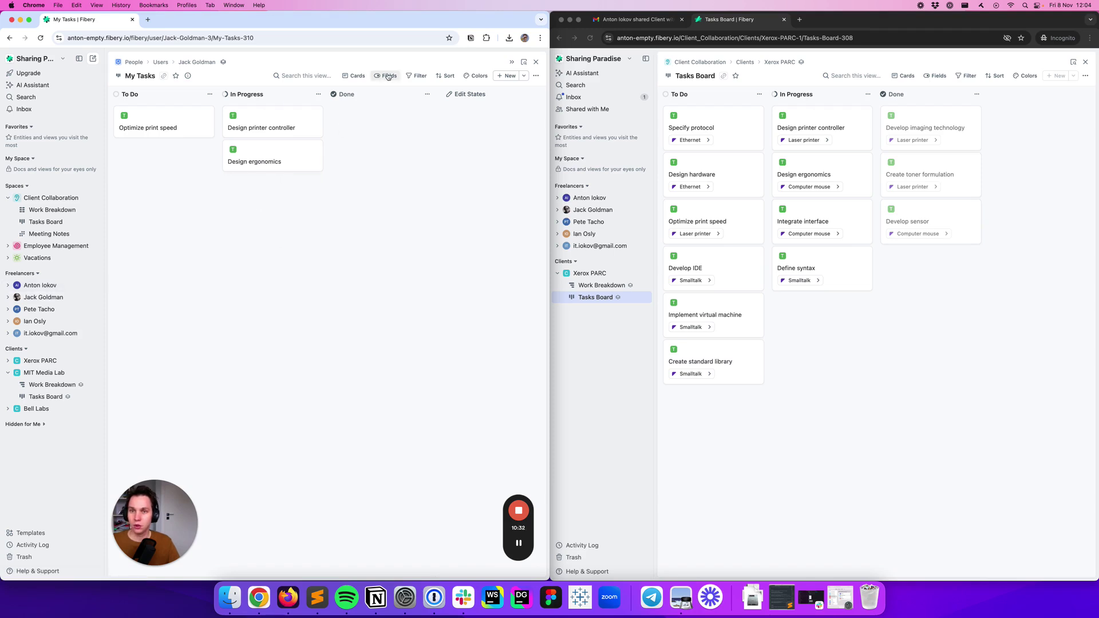
{"action": "left_click", "coordinate": [385, 75]}
{"action": "type", "text": "pro"}
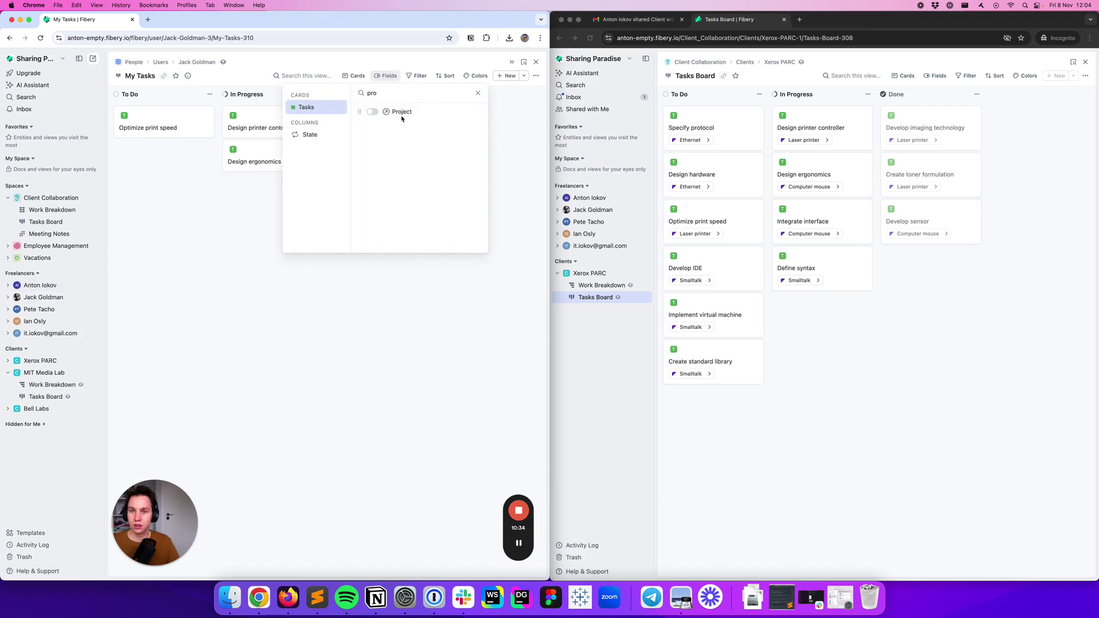
{"action": "left_click", "coordinate": [373, 112]}
{"action": "key", "text": "super+a"}
{"action": "type", "text": "cli"}
{"action": "left_click", "coordinate": [370, 111]}
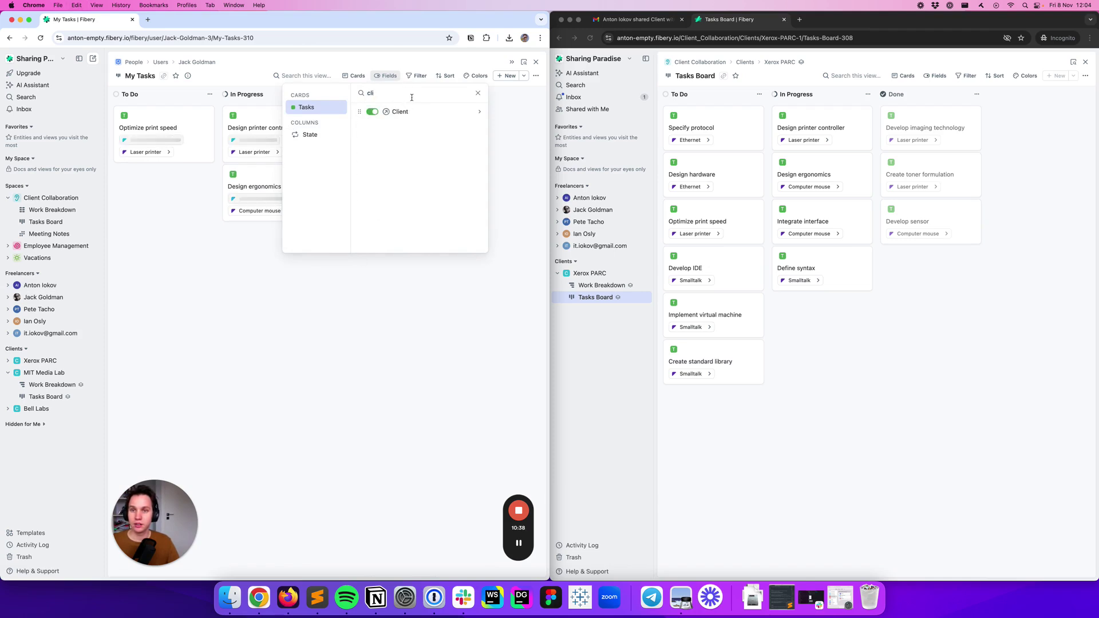
{"action": "left_click", "coordinate": [478, 93]}
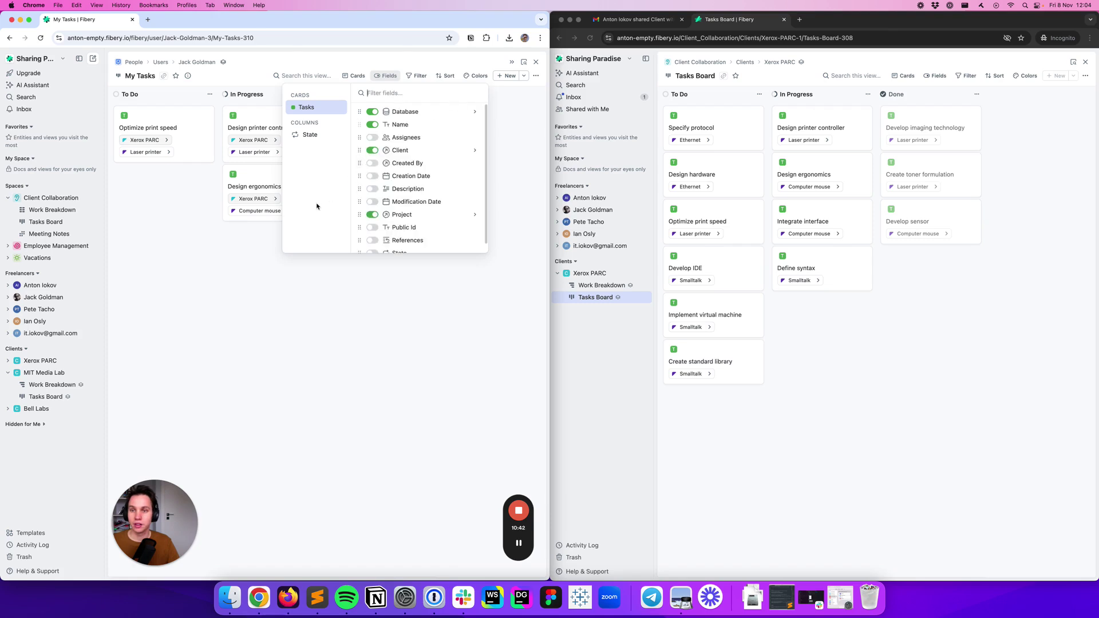
{"action": "left_click", "coordinate": [266, 231]}
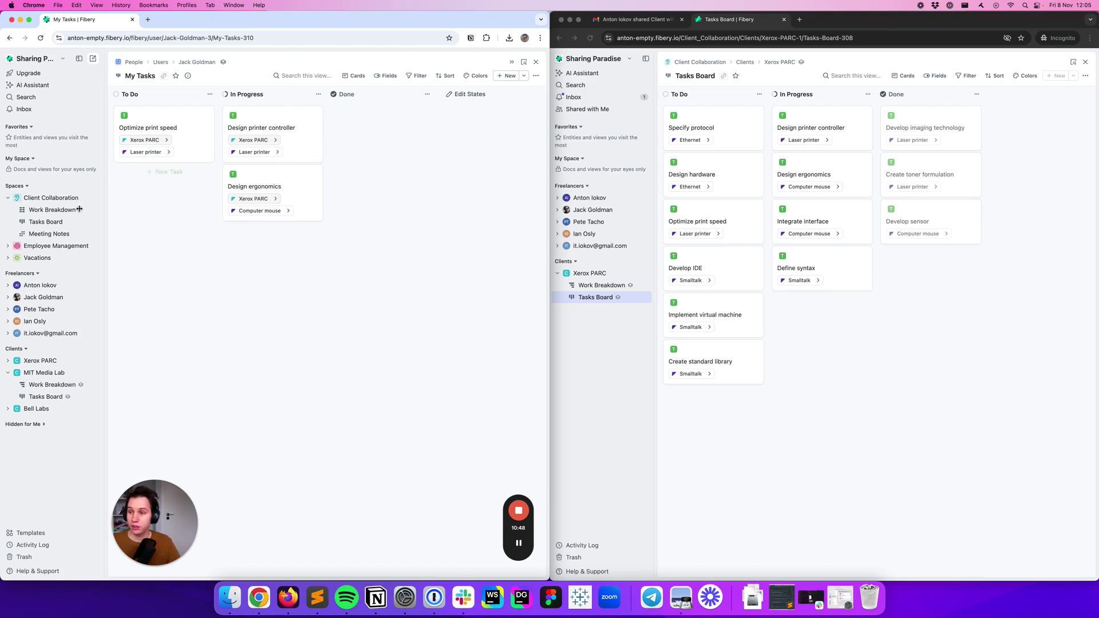
Share the Optimize print speed task by inviting the new guest's e-mail address
{"action": "left_click", "coordinate": [52, 210]}
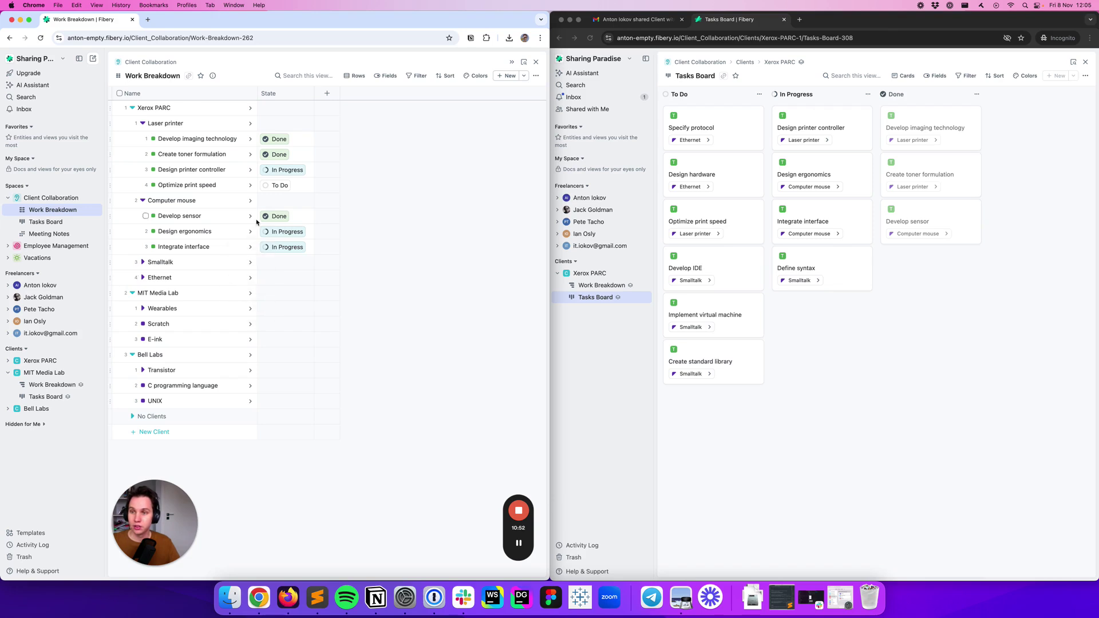
{"action": "left_click", "coordinate": [251, 187]}
{"action": "left_click", "coordinate": [500, 75]}
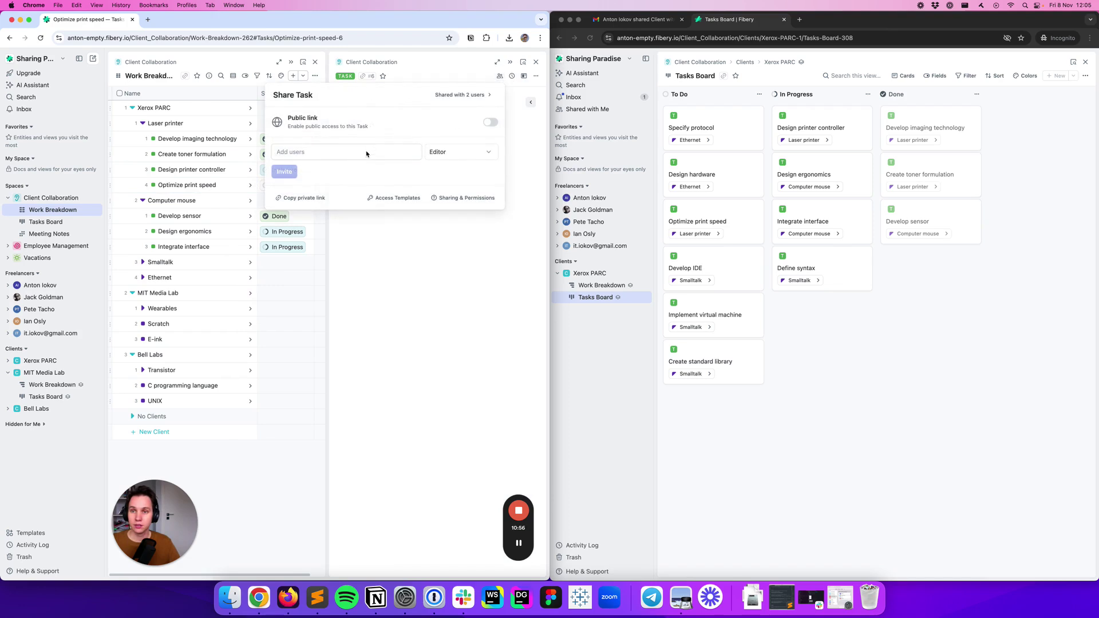
{"action": "left_click", "coordinate": [367, 153]}
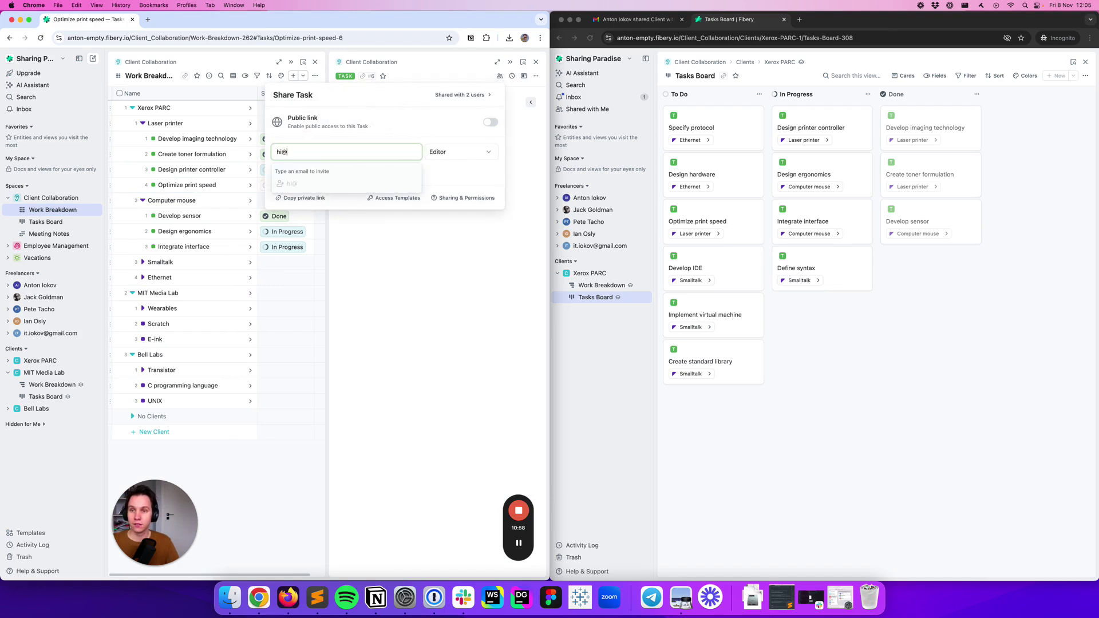
{"action": "key", "text": "Return"}
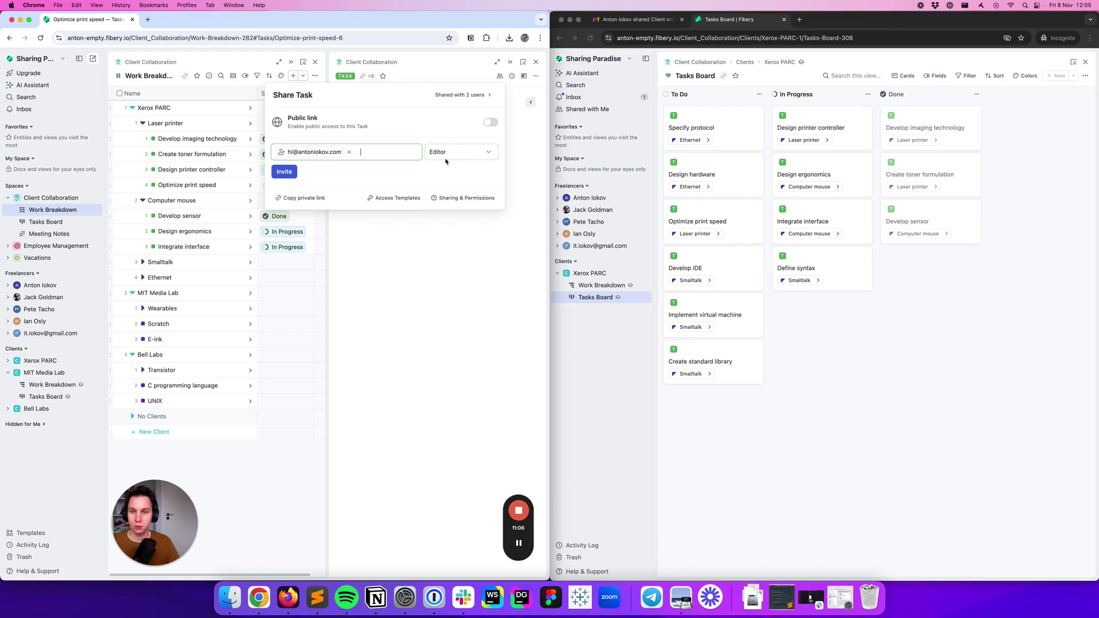
{"action": "left_click", "coordinate": [293, 175]}
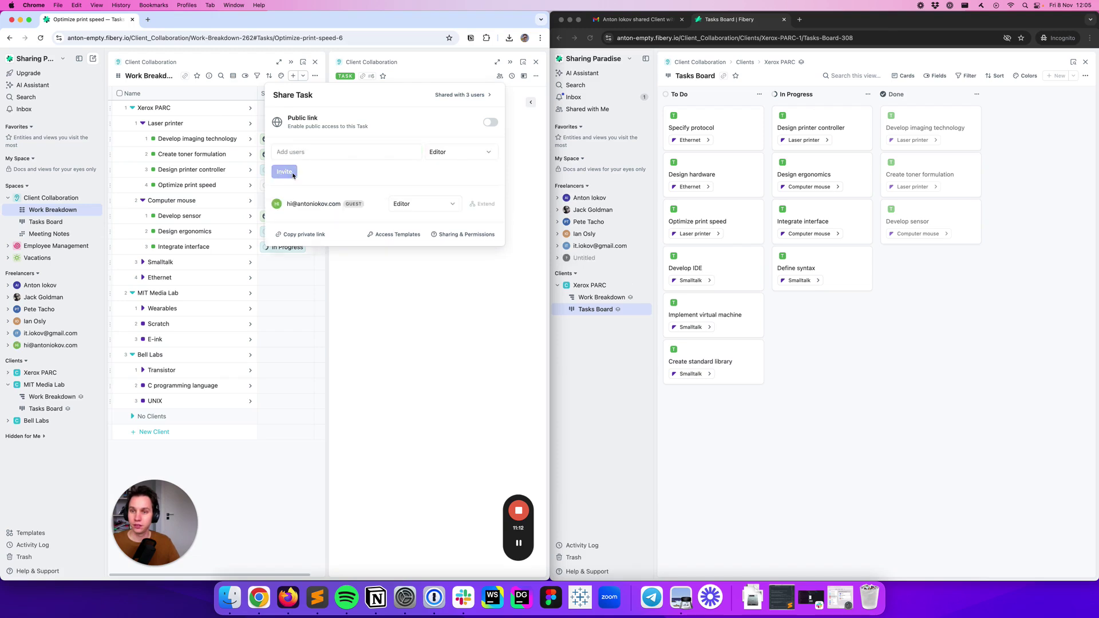
Share the Win at roulette task under Wearables with the same guest
{"action": "left_click", "coordinate": [143, 309]}
{"action": "left_click", "coordinate": [249, 324]}
{"action": "left_click", "coordinate": [500, 76]}
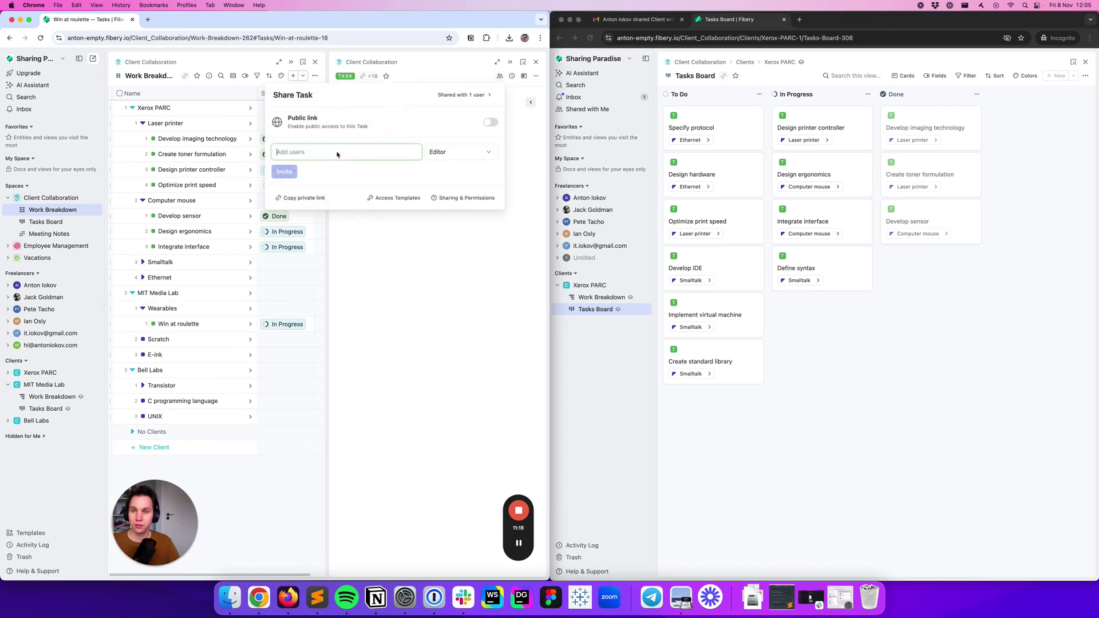
{"action": "type", "text": "hi@"}
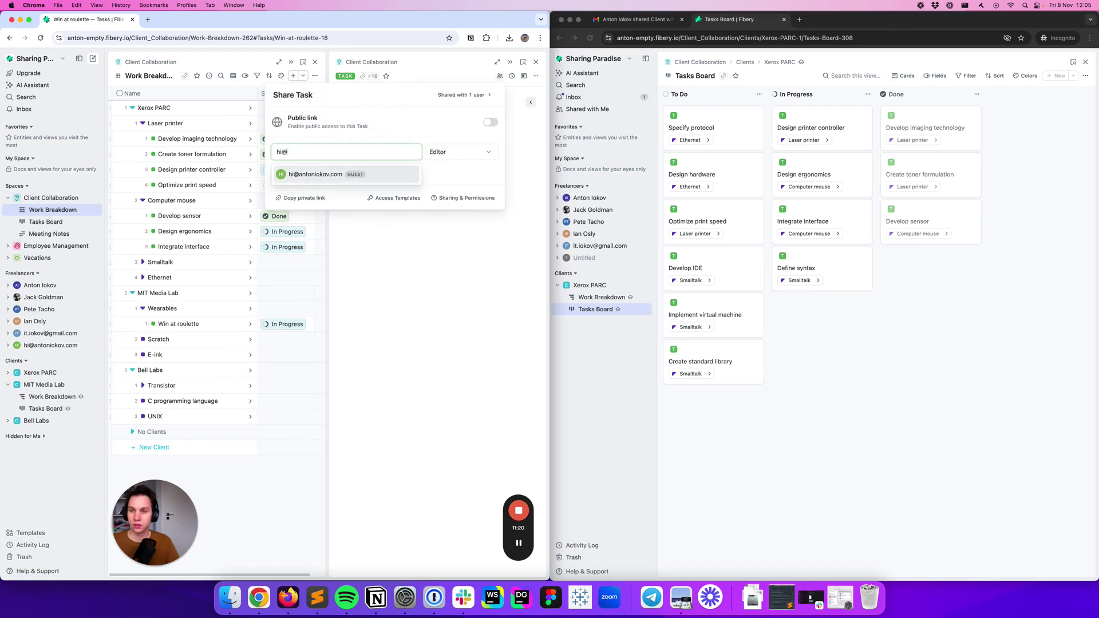
{"action": "key", "text": "Return"}
{"action": "left_click", "coordinate": [283, 171]}
{"action": "left_click", "coordinate": [421, 297]}
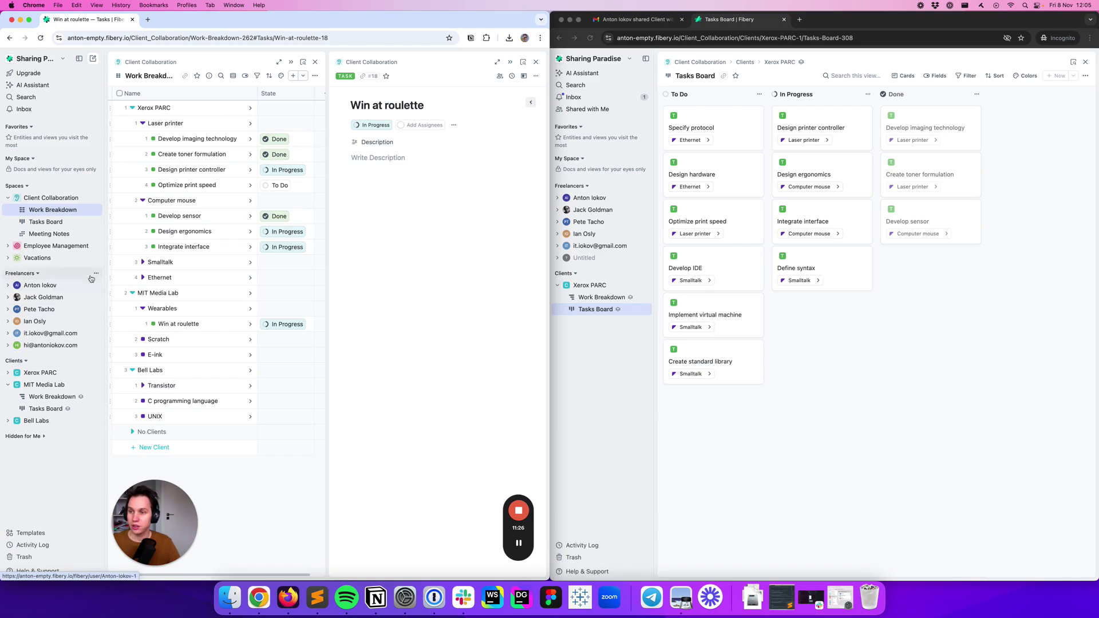
On the guest's user page, start a new single-select field named Type
{"action": "left_click", "coordinate": [96, 274]}
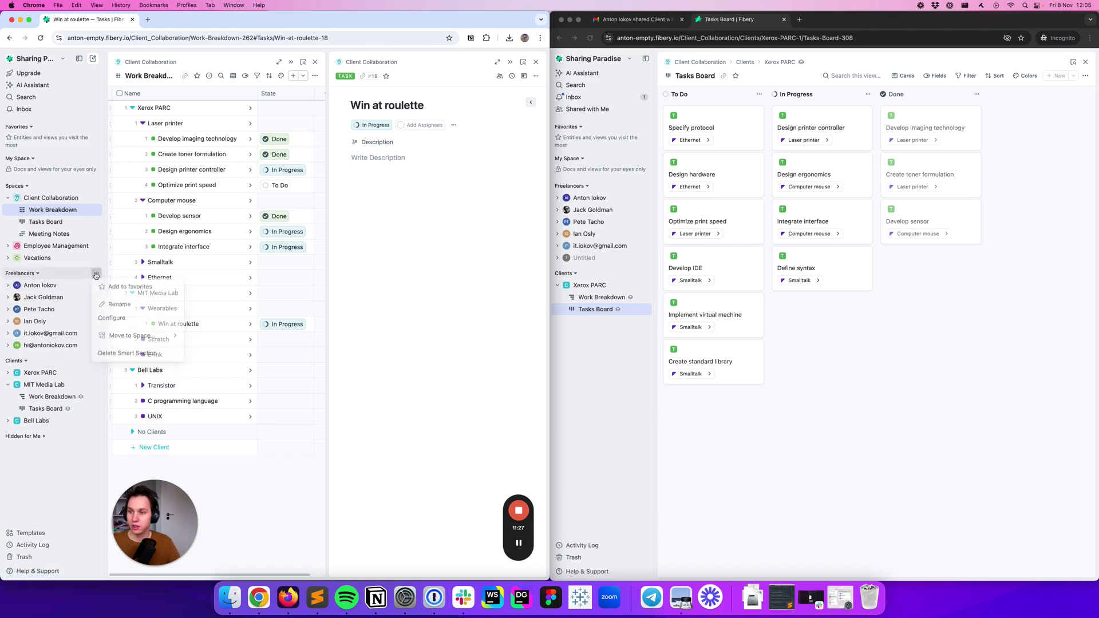
{"action": "left_click", "coordinate": [63, 345]}
{"action": "left_click", "coordinate": [434, 256]}
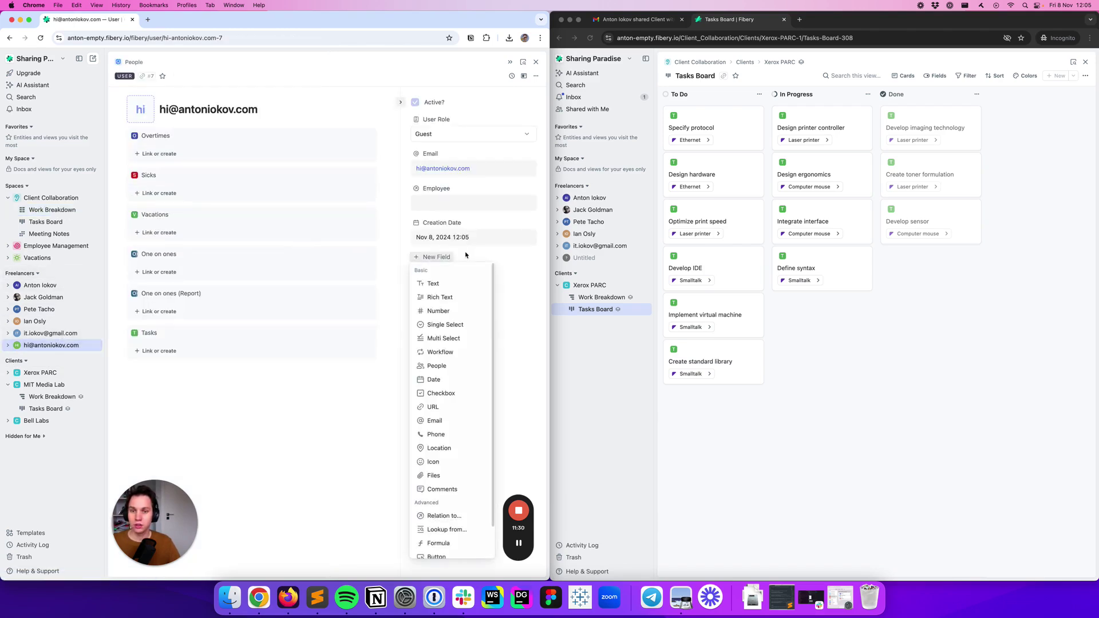
{"action": "left_click", "coordinate": [452, 325]}
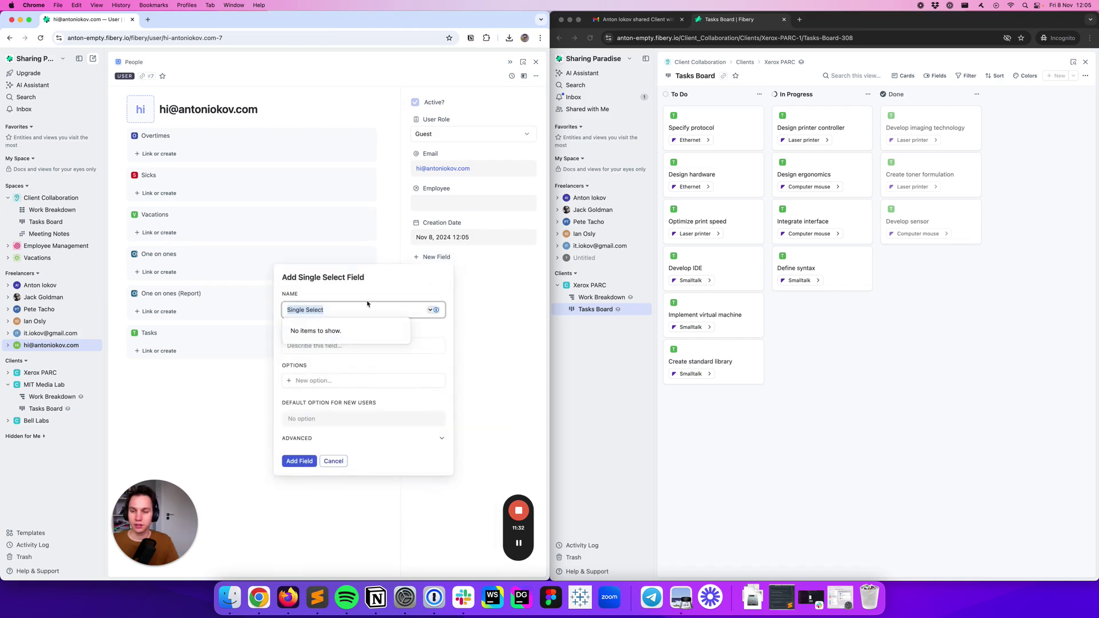
{"action": "type", "text": "R"}
{"action": "key", "text": "BackSpace"}
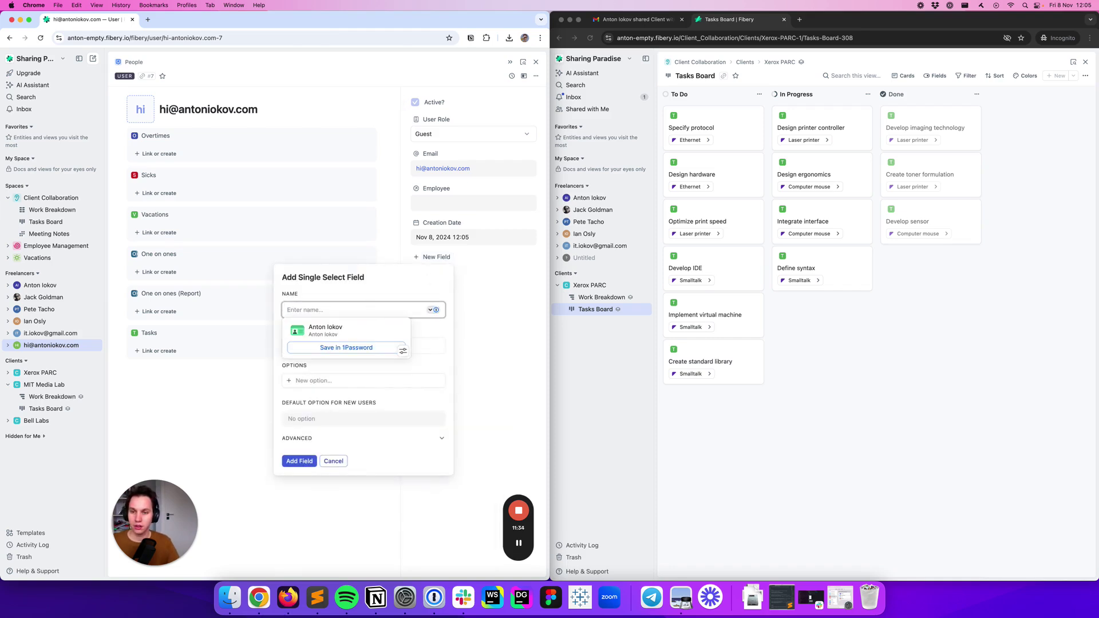
{"action": "type", "text": "Tye"}
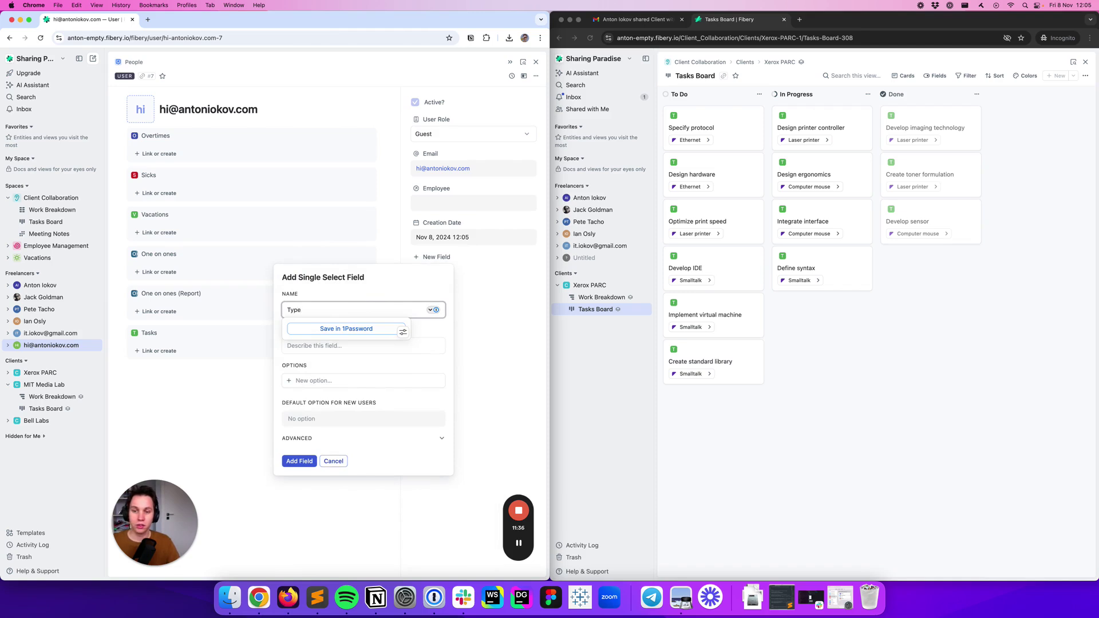
{"action": "left_click", "coordinate": [337, 382]}
Give the Type field the options Employee, Client and Freelancer and create it
{"action": "type", "text": "Emply"}
{"action": "key", "text": "BackSpace"}
{"action": "type", "text": "oye"}
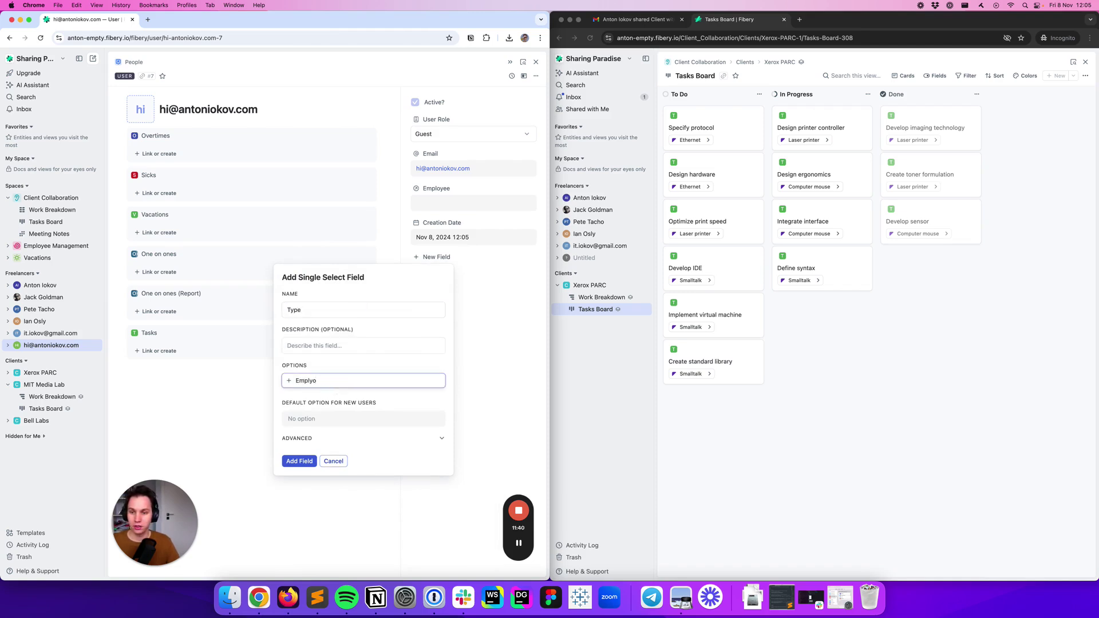
{"action": "key", "text": "BackSpace"}
{"action": "type", "text": "oyee"}
{"action": "key", "text": "Return"}
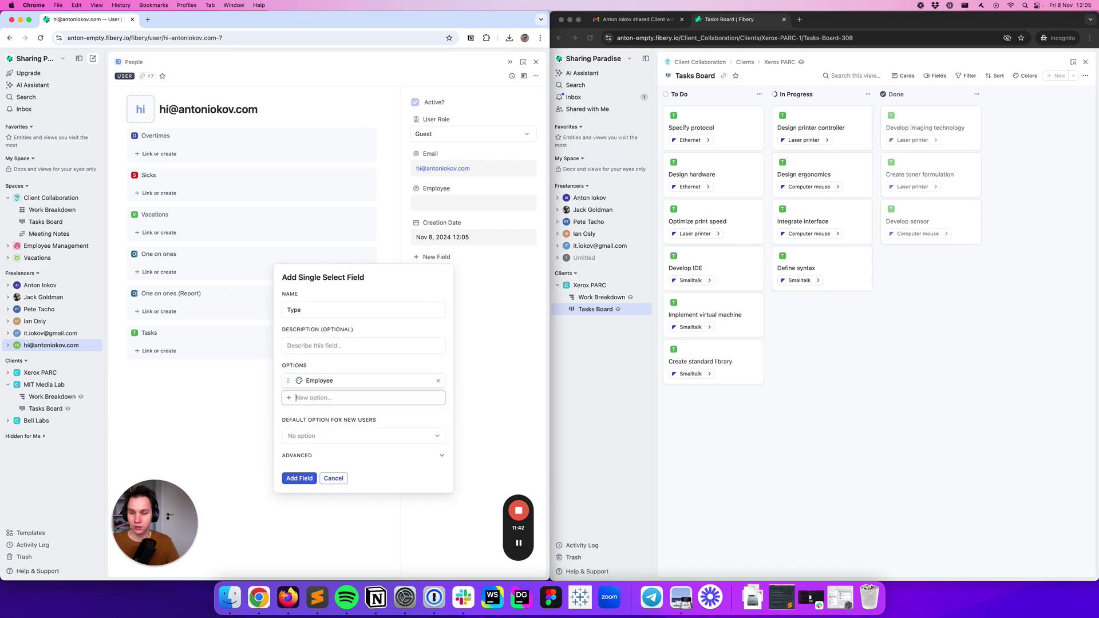
{"action": "type", "text": "Plient"}
{"action": "key", "text": "Return"}
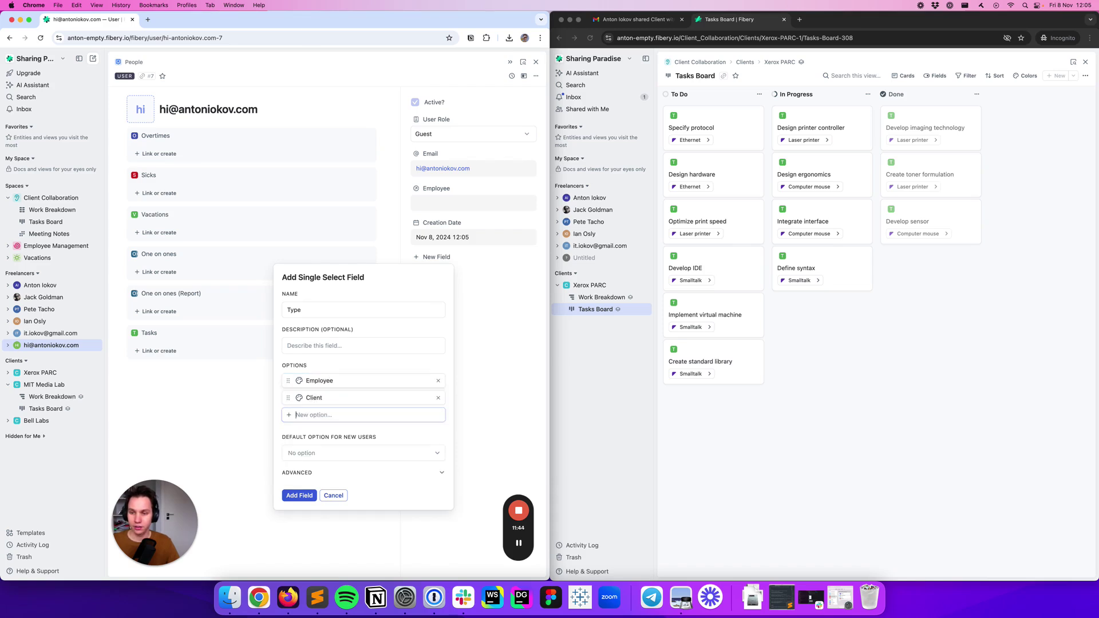
{"action": "type", "text": "Freelancer"}
{"action": "key", "text": "Return"}
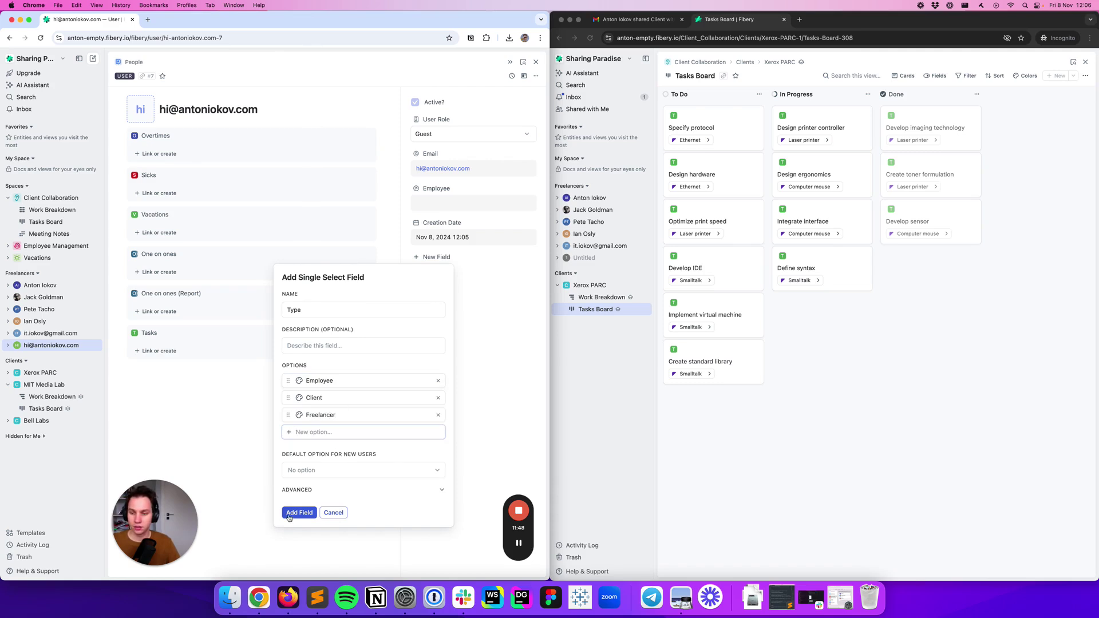
{"action": "left_click", "coordinate": [292, 513]}
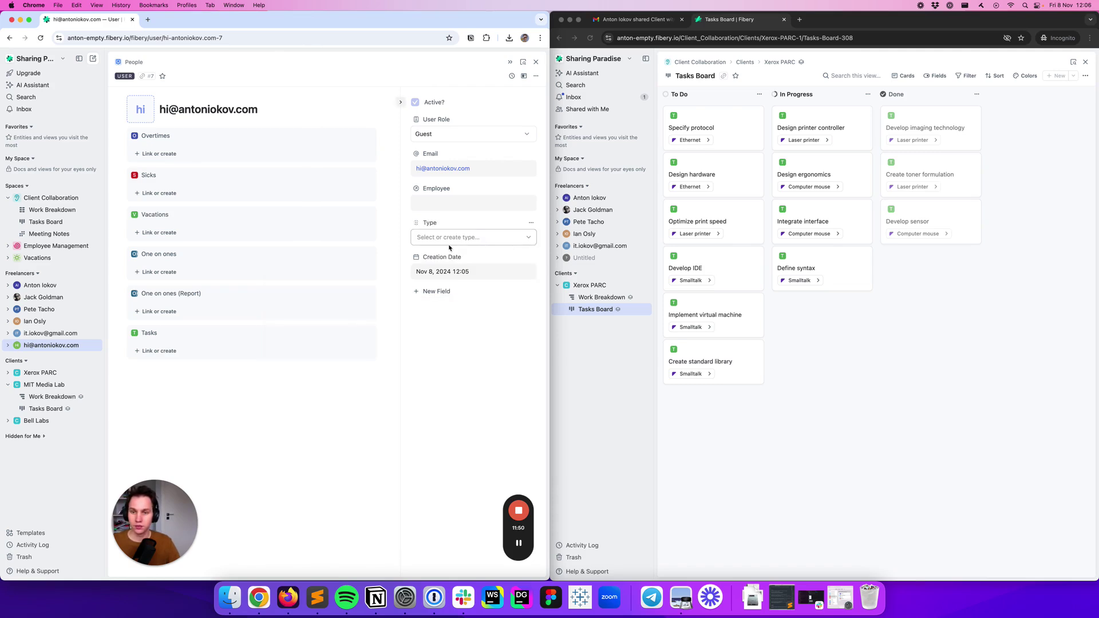
Set the guest user's Type field to Freelancer
{"action": "left_click", "coordinate": [449, 236]}
{"action": "left_click", "coordinate": [449, 289]}
{"action": "left_click", "coordinate": [444, 332]}
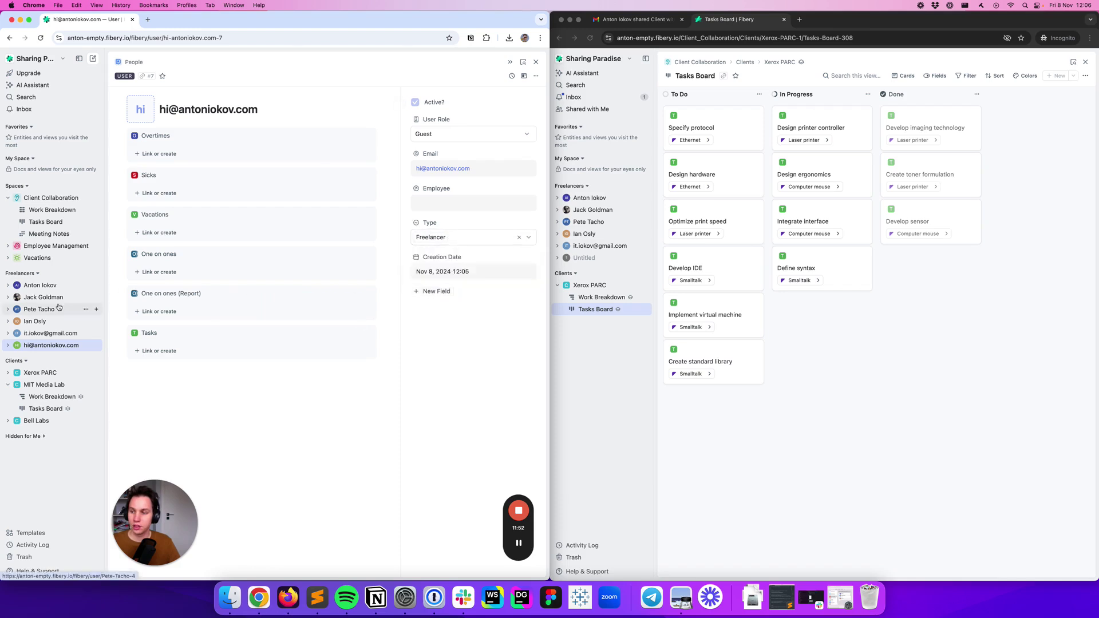
Add a filter on Tasks to the Freelancers section's user configuration
{"action": "left_click", "coordinate": [95, 274]}
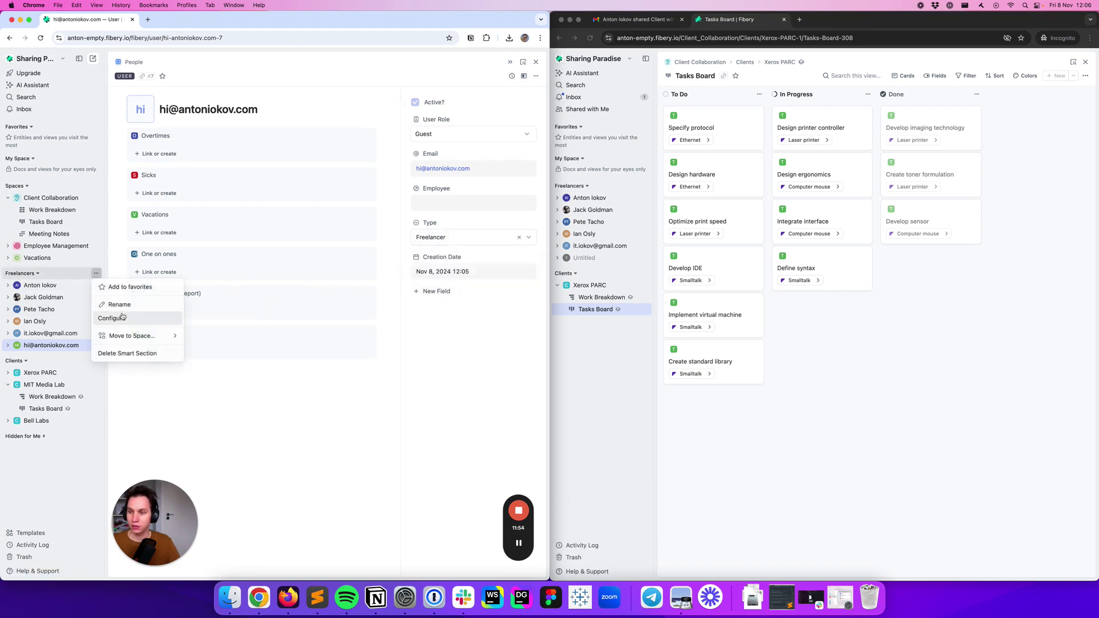
{"action": "left_click", "coordinate": [133, 320]}
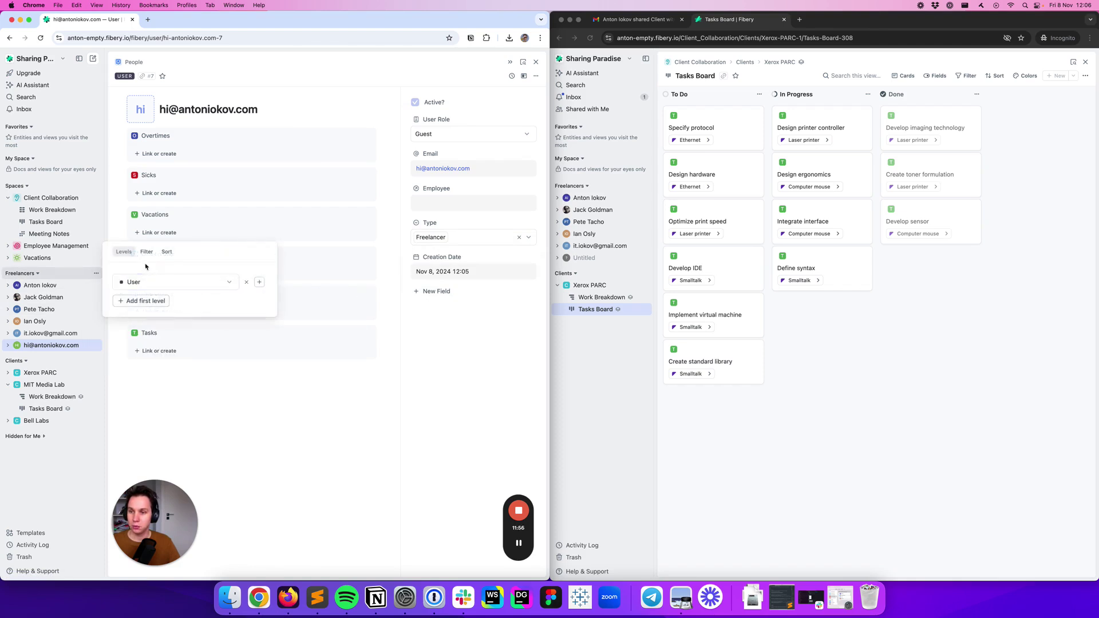
{"action": "left_click", "coordinate": [147, 255]}
{"action": "left_click", "coordinate": [131, 300]}
{"action": "left_click", "coordinate": [142, 313]}
{"action": "left_click", "coordinate": [164, 277]}
{"action": "scroll", "coordinate": [181, 388], "scroll_direction": "down", "scroll_amount": 3}
{"action": "left_click", "coordinate": [181, 384]}
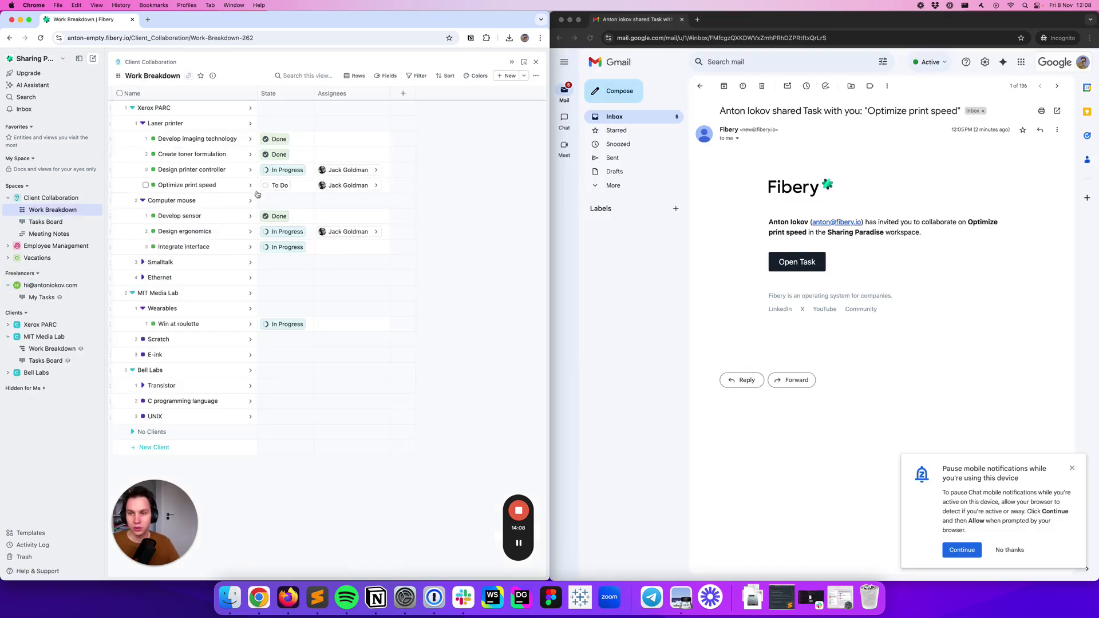
{"action": "left_click", "coordinate": [388, 181]}
{"action": "left_click", "coordinate": [388, 181]}
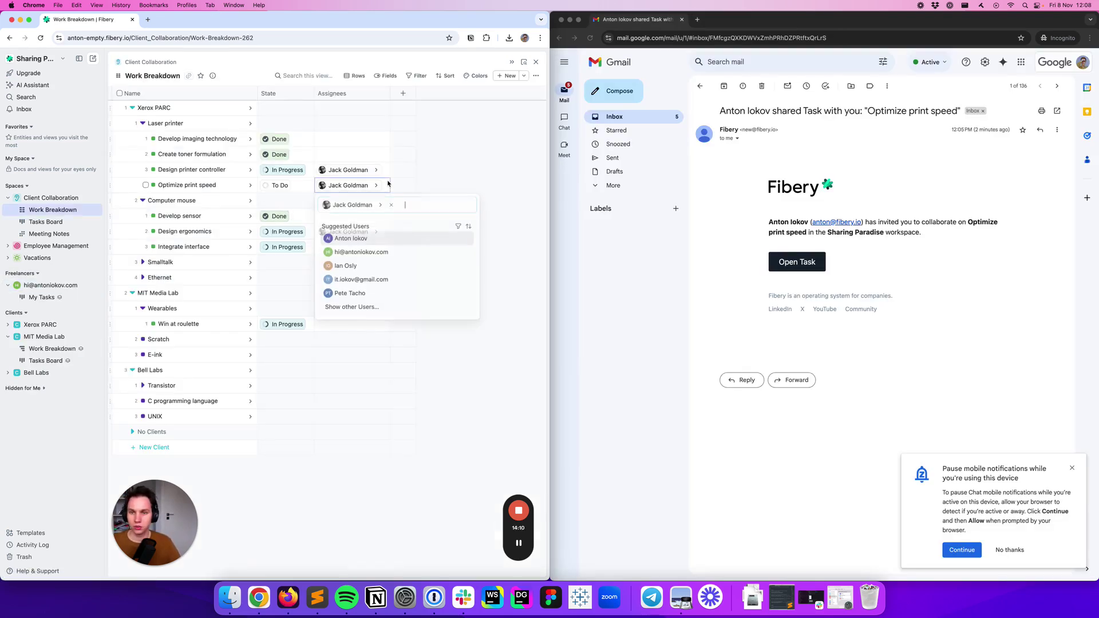
{"action": "left_click", "coordinate": [403, 252]}
{"action": "key", "text": "Escape"}
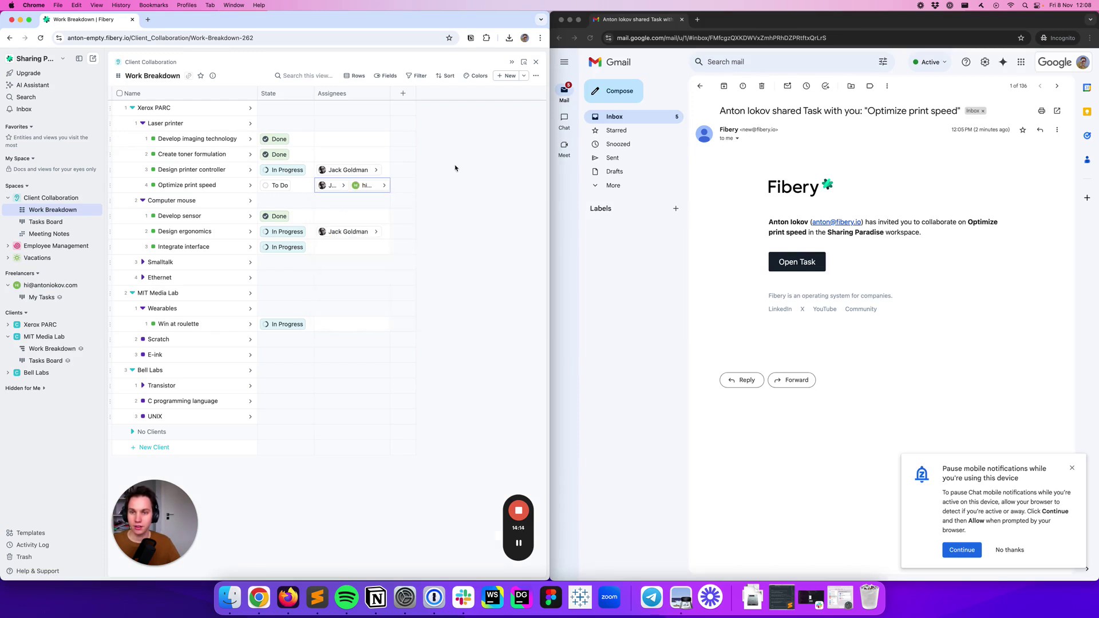
{"action": "double_click", "coordinate": [334, 327]}
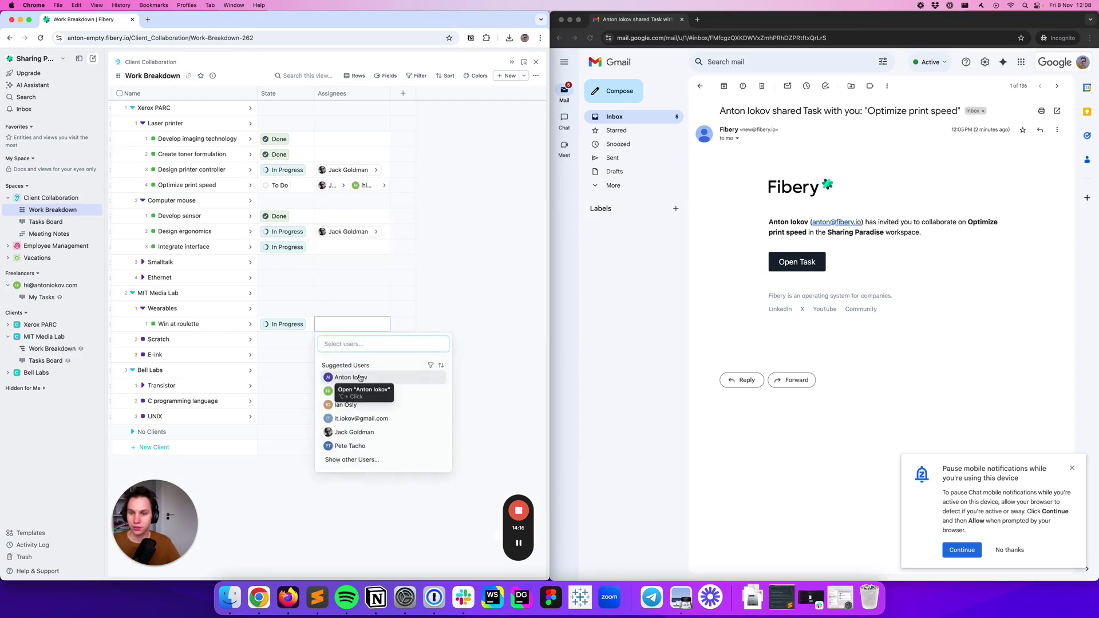
{"action": "left_click", "coordinate": [381, 392]}
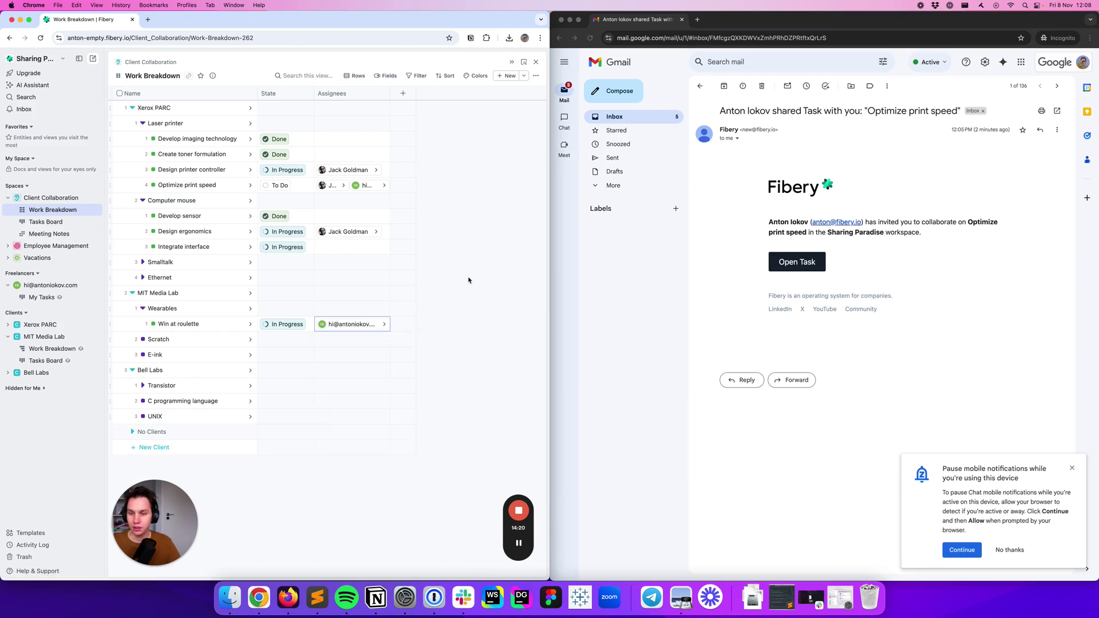
{"action": "left_click", "coordinate": [693, 255]}
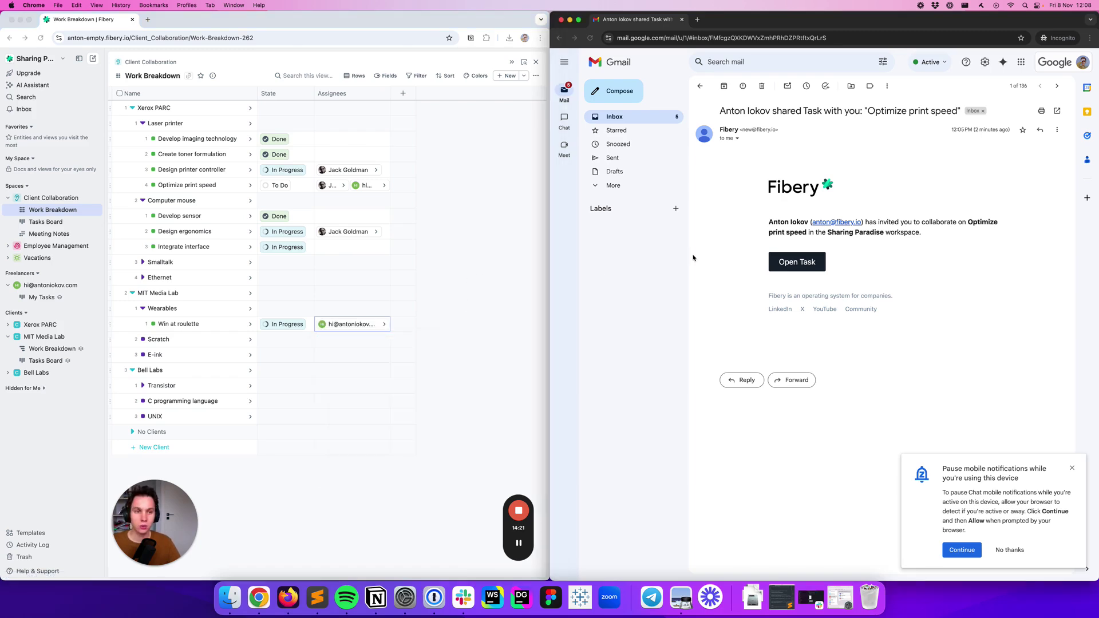
From the guest's invitation email, open the shared task, then the guest's My Tasks board
{"action": "left_click", "coordinate": [806, 262]}
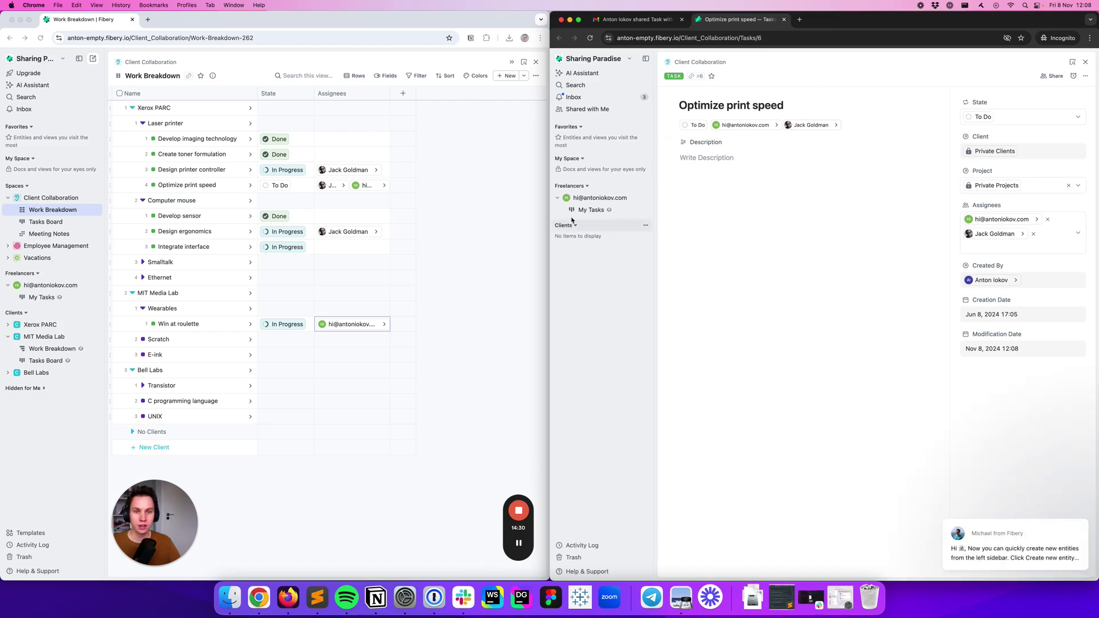
{"action": "left_click", "coordinate": [591, 210]}
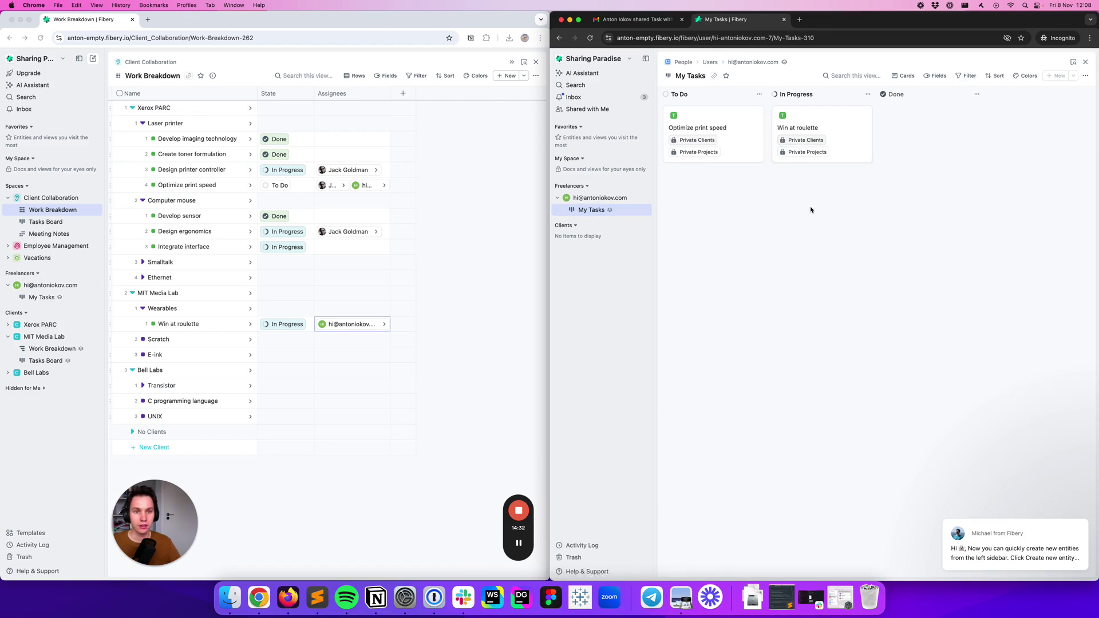